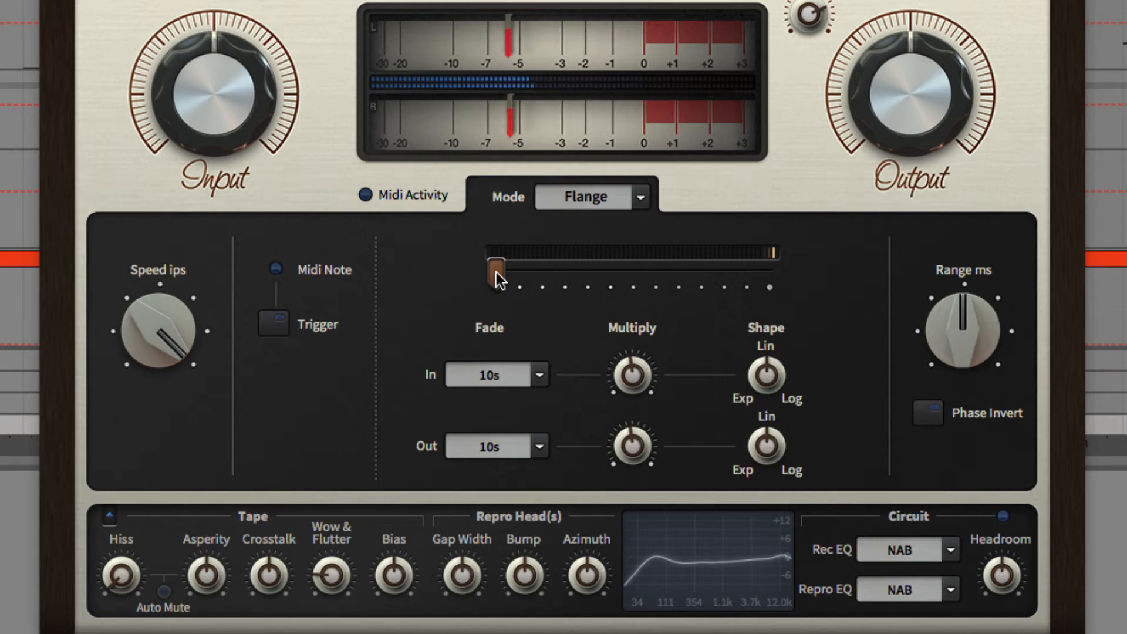
Step: Pull Satin's manual flange slider to its minimum position
drag(498, 280, 472, 280)
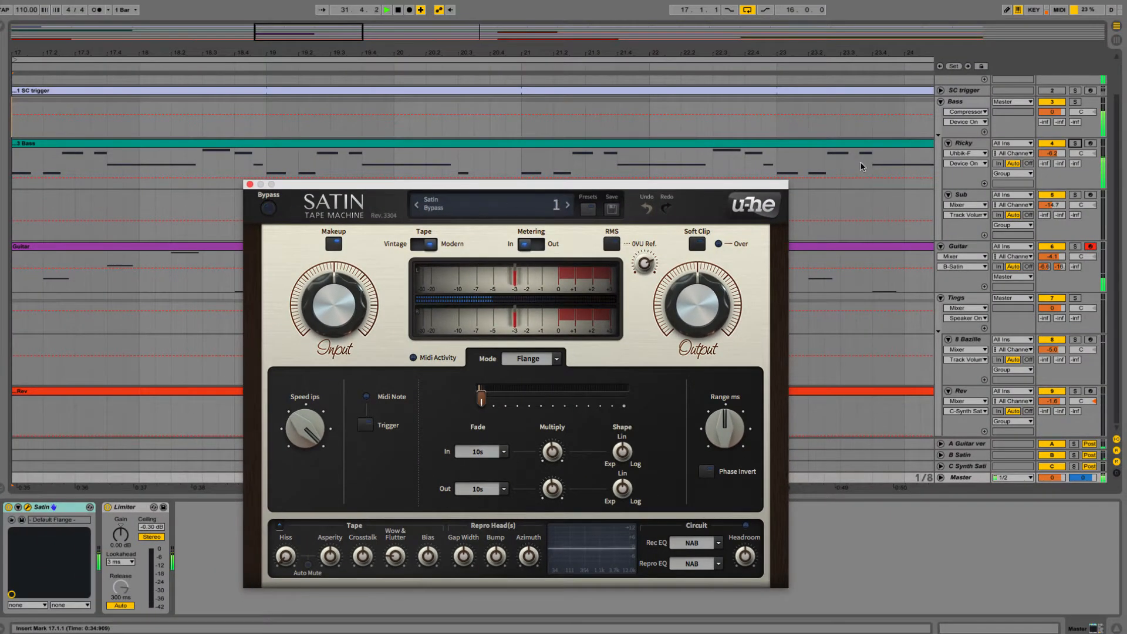
Step: Open the Uhbik-F flanger window on the Ricky track, restart playback and reposition the window over Satin
click(861, 167)
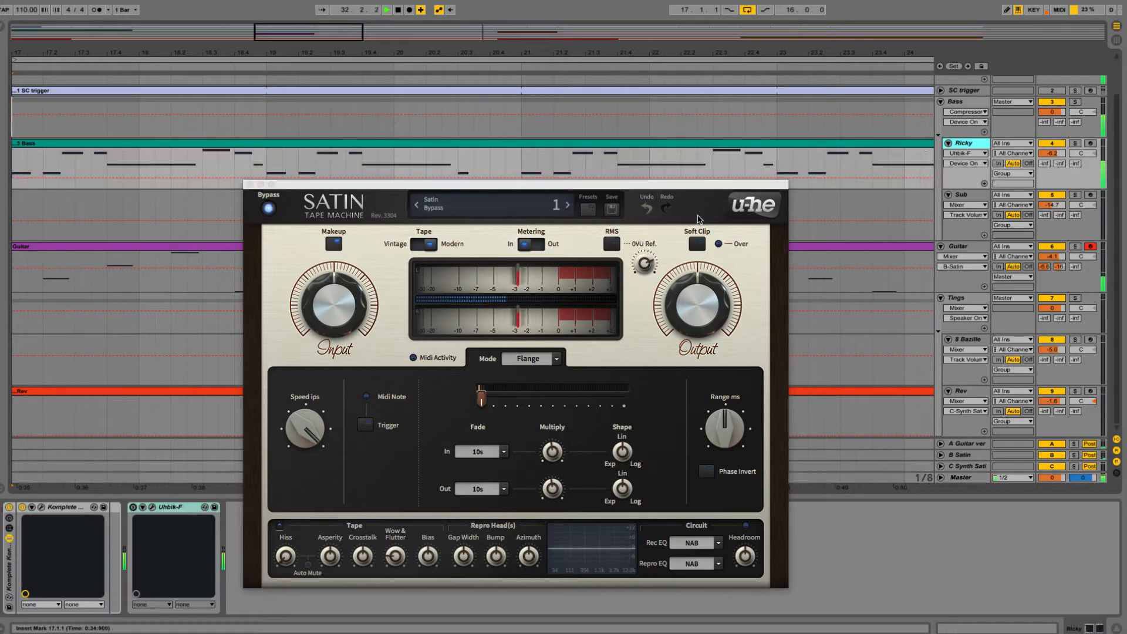
click(152, 507)
key(space)
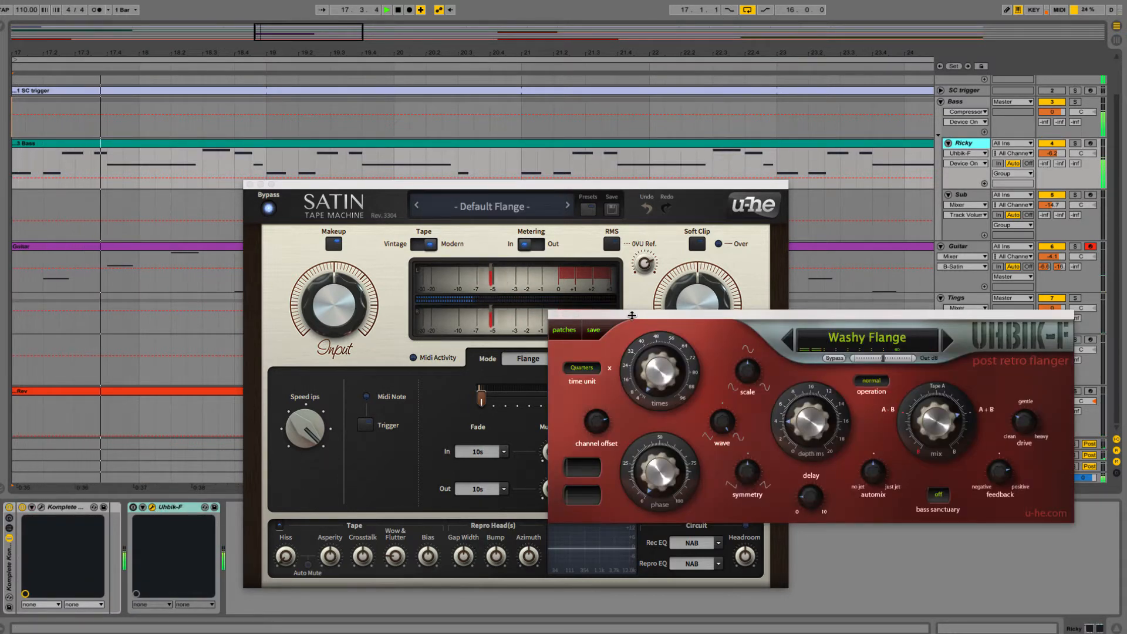
drag(632, 316, 569, 313)
Step: Solo the Ricky track to audition it with Uhbik-F switched on, and turn the solo off again
click(1077, 143)
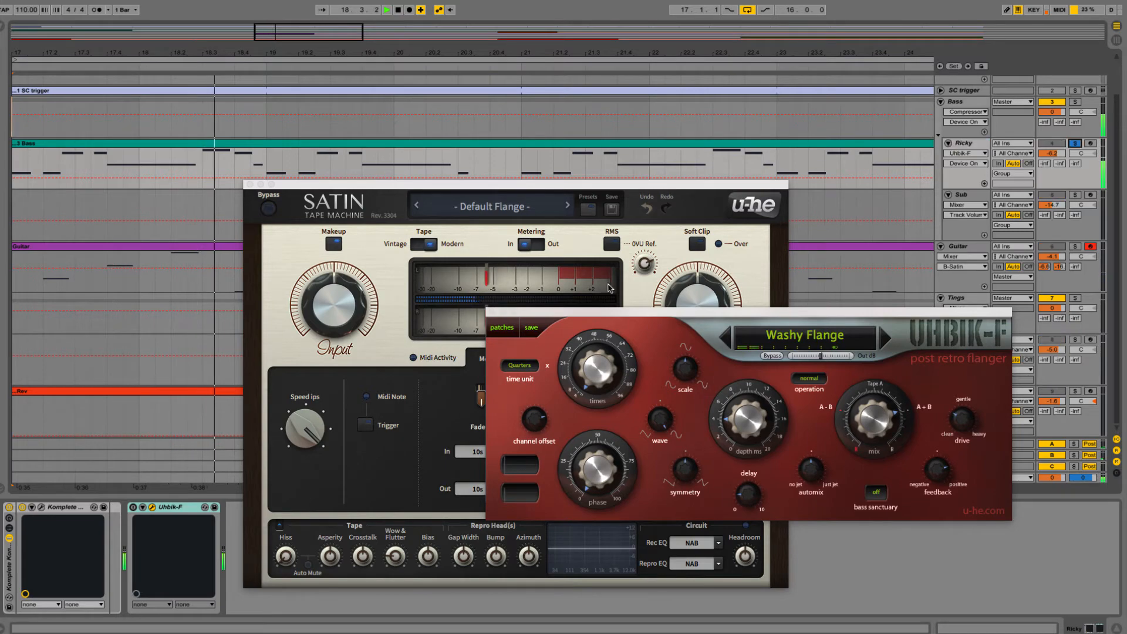
click(132, 507)
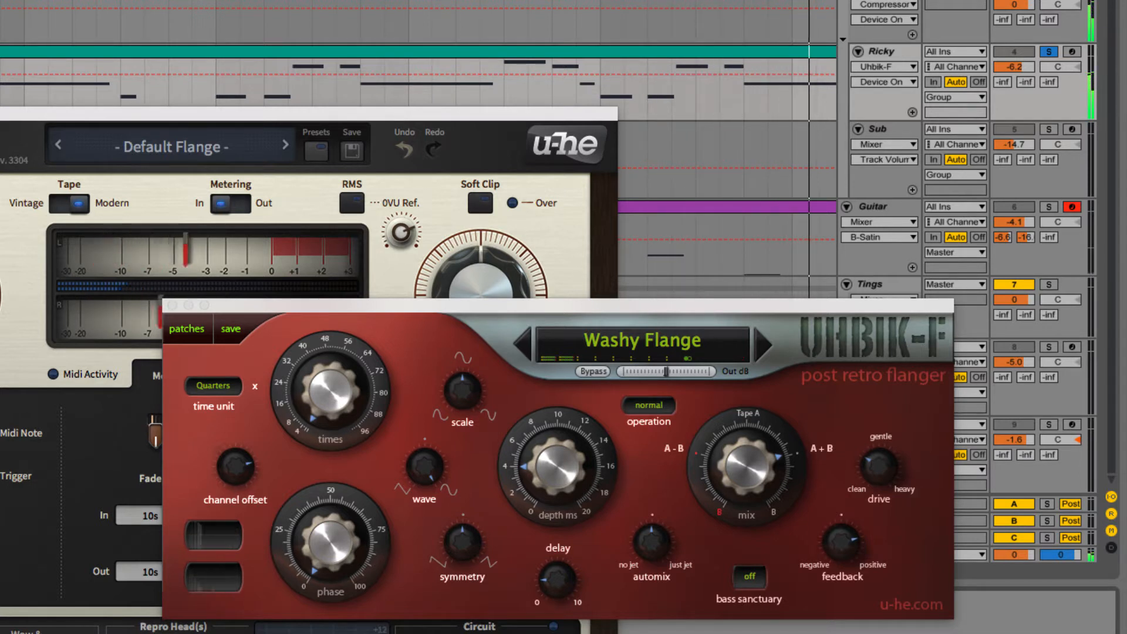
click(1049, 54)
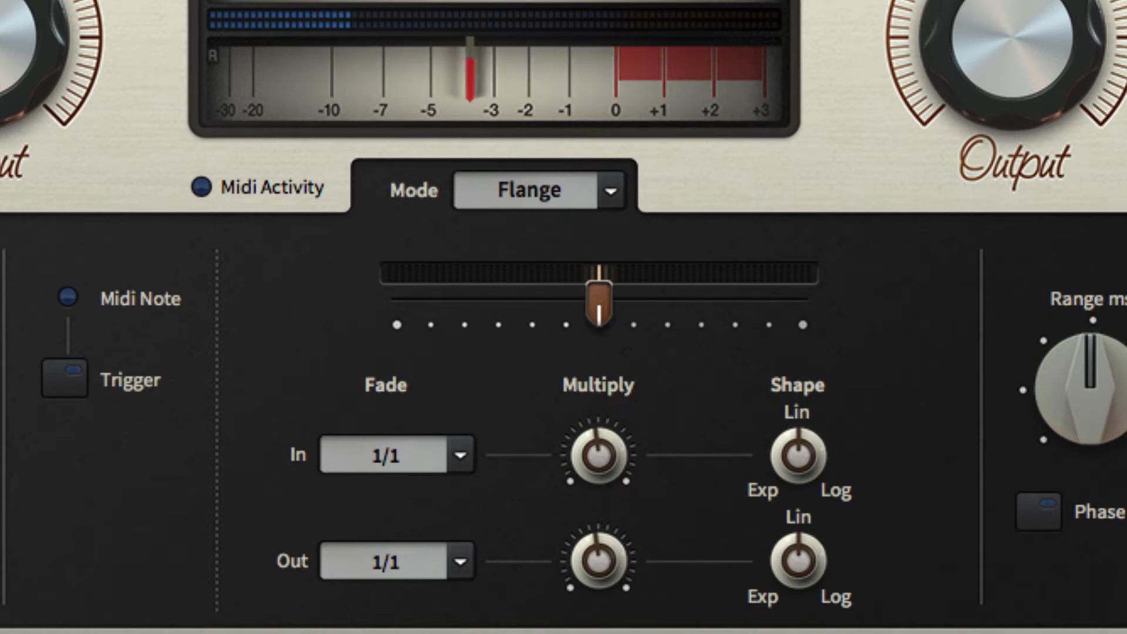
Step: Sweep Satin's manual flange slider back and forth between its minimum and maximum positions to hear the flanging on the drums
drag(585, 301, 383, 306)
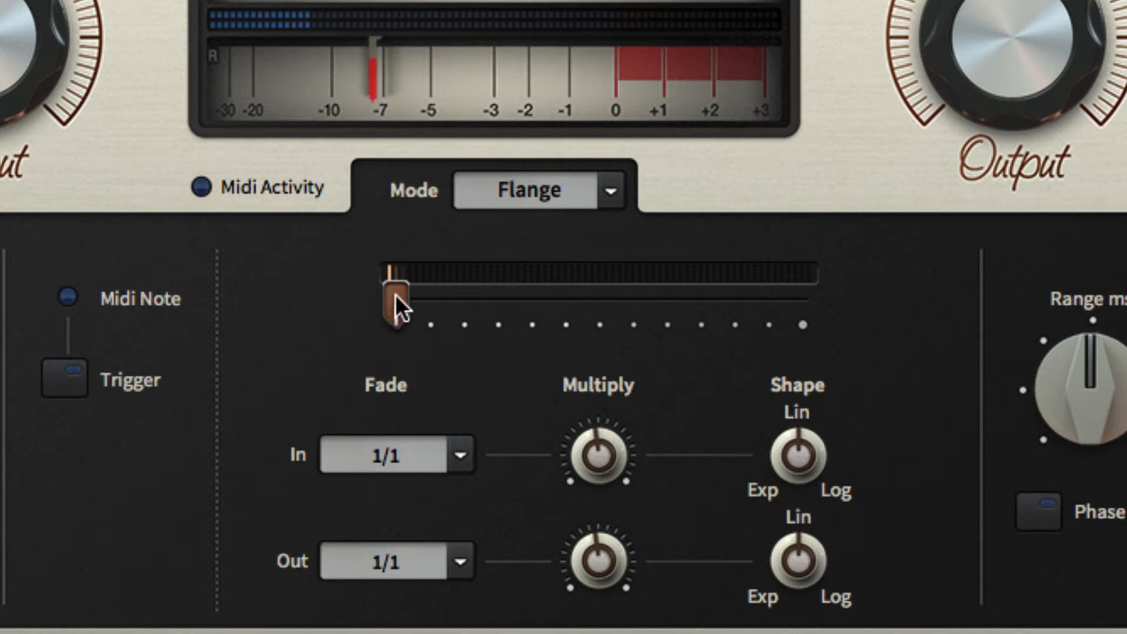
drag(419, 294, 603, 297)
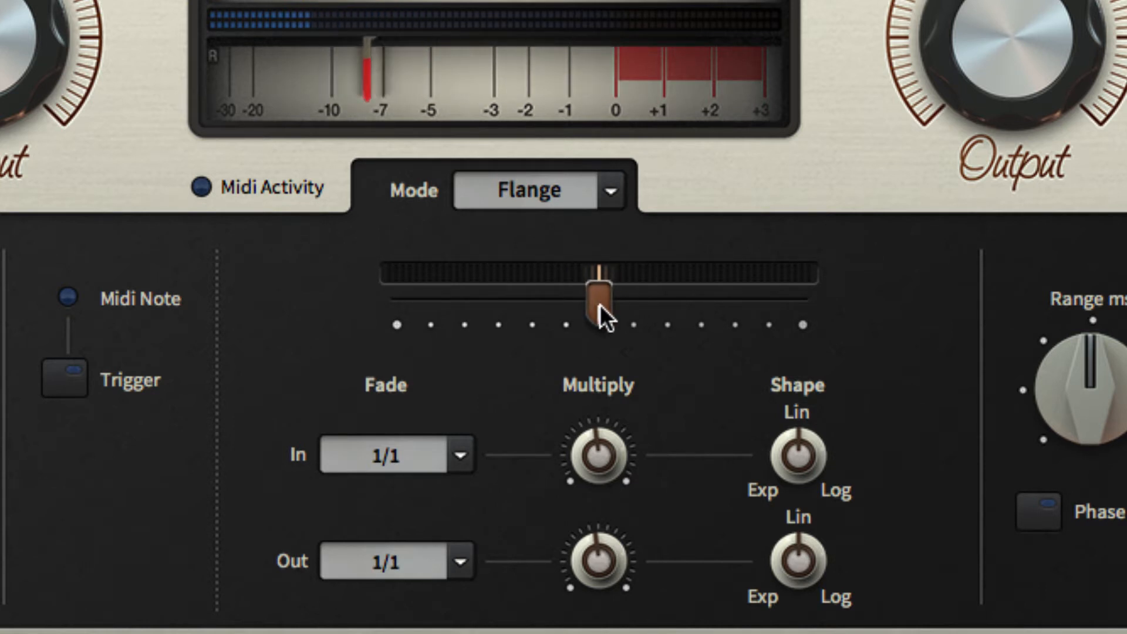
drag(616, 302, 674, 301)
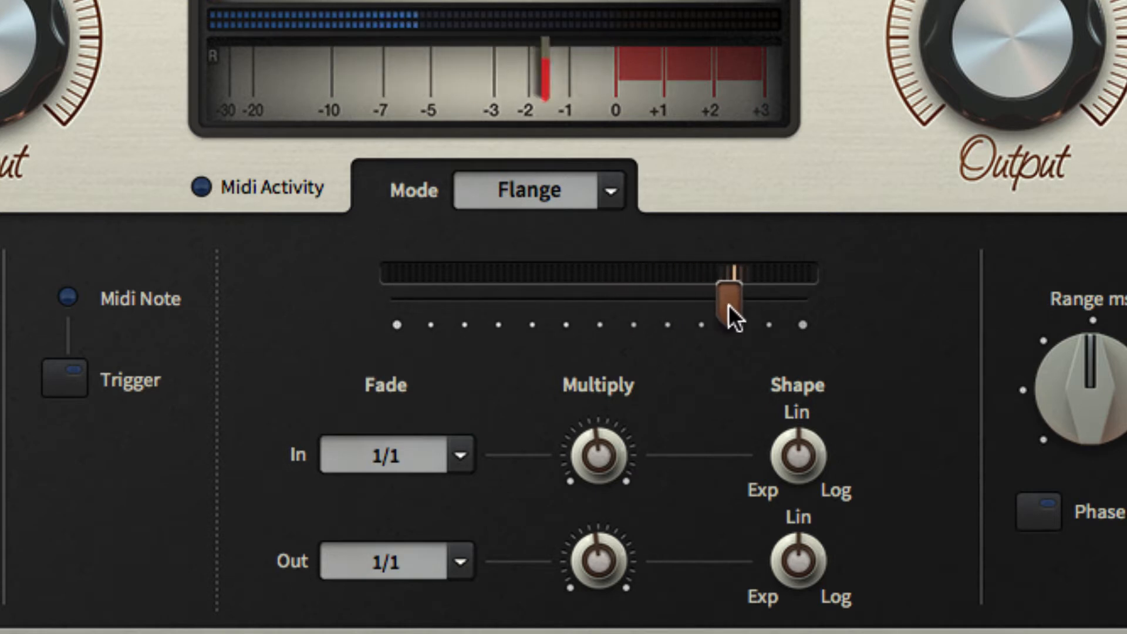
drag(749, 304, 774, 304)
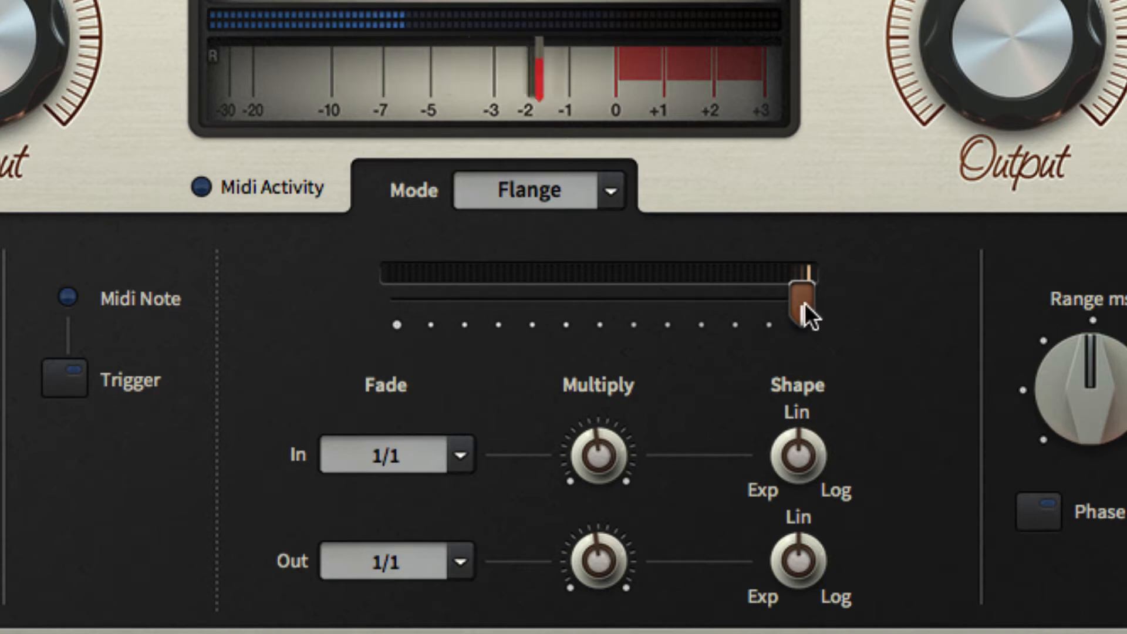
drag(805, 303, 558, 302)
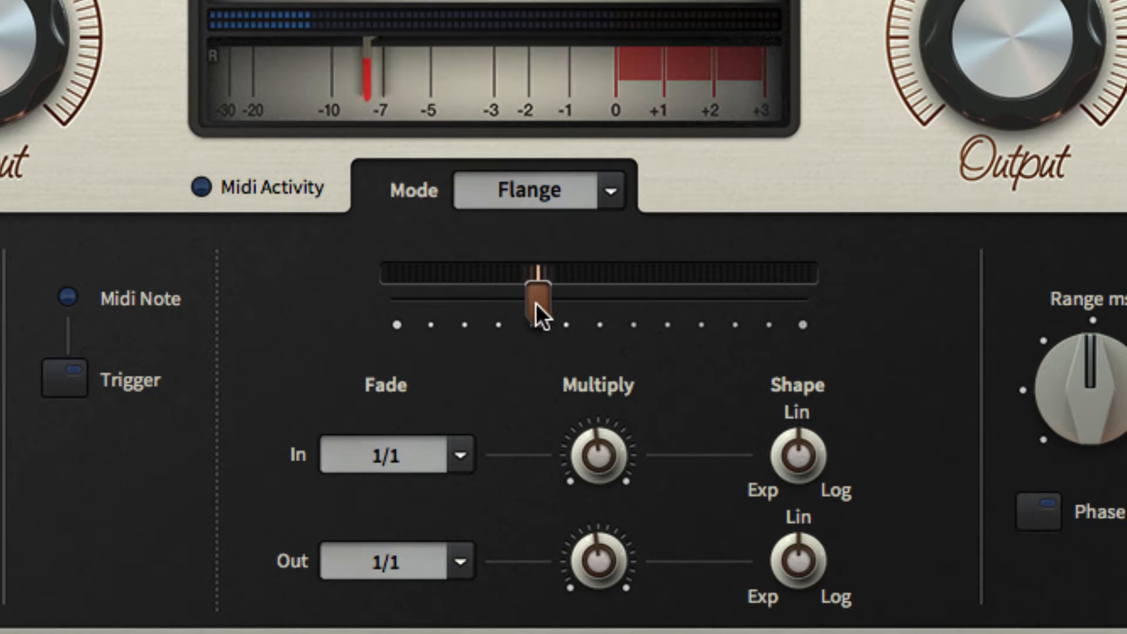
mouse_move(464, 294)
mouse_down()
mouse_move(380, 283)
mouse_move(450, 298)
mouse_up()
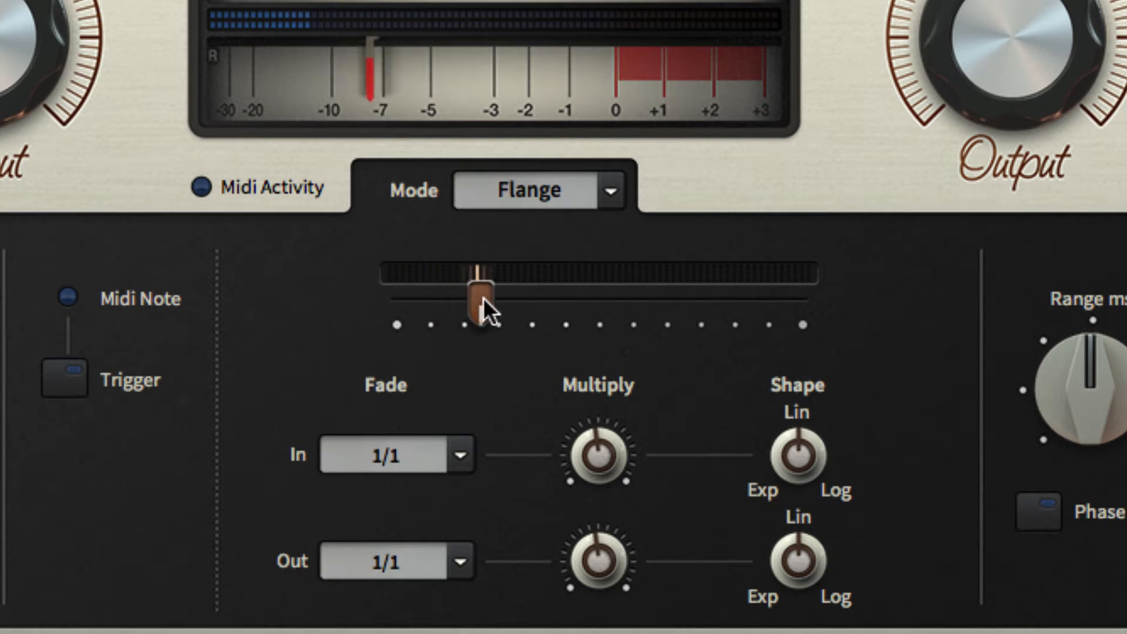
drag(552, 304, 684, 306)
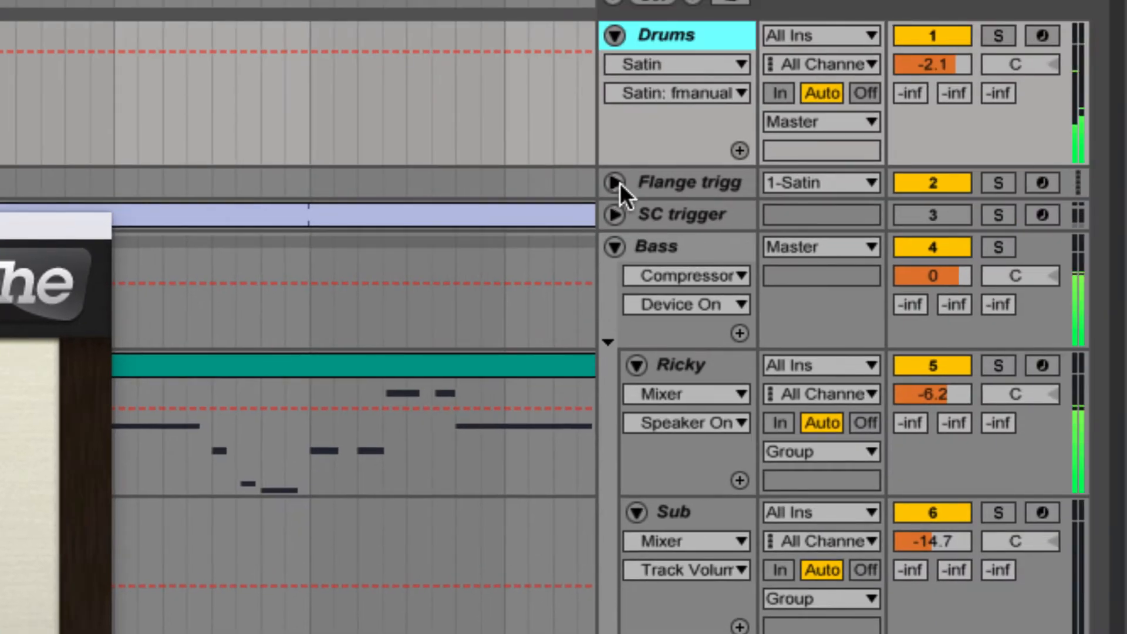
Step: Unfold and arm the Flange trigg track that feeds Satin on Drums, and fire the flange trigger manually
click(615, 182)
click(670, 182)
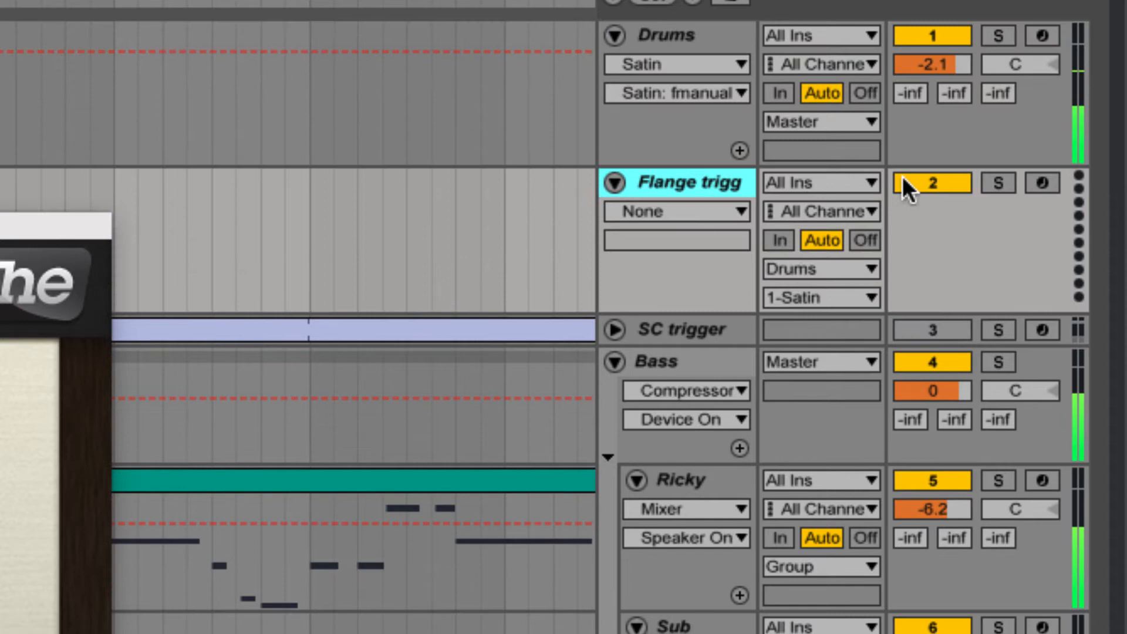
click(1043, 183)
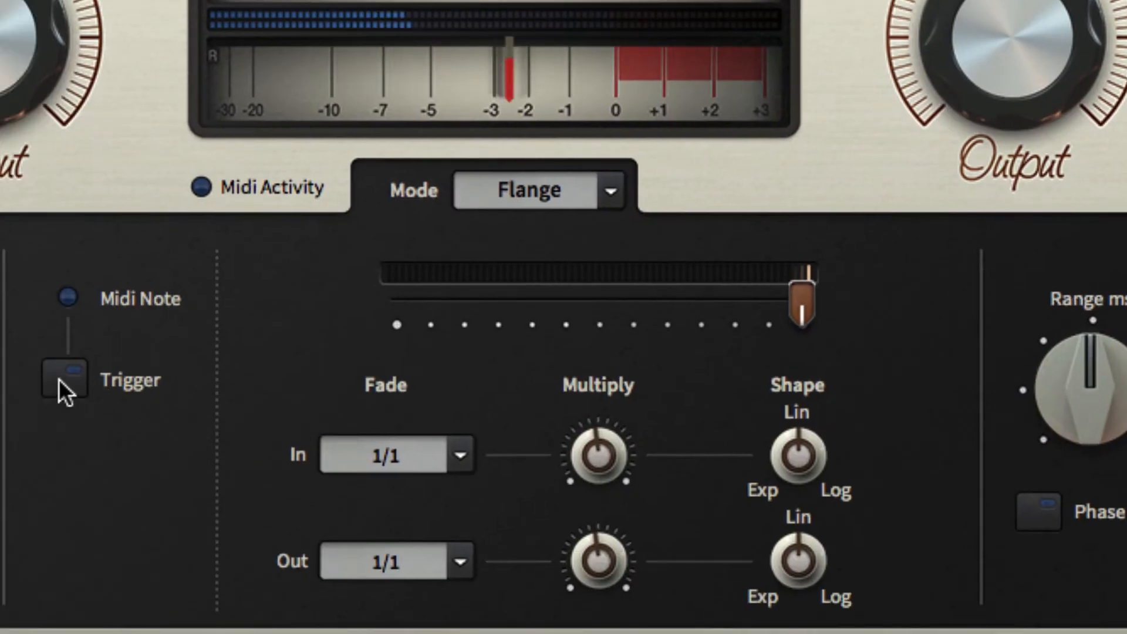
click(61, 382)
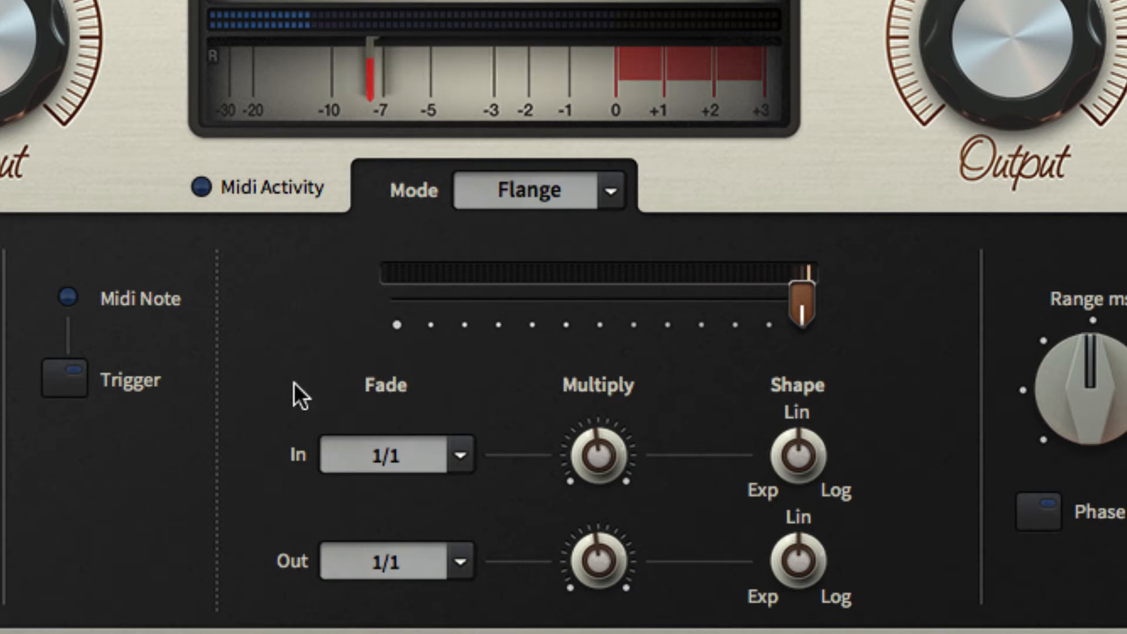
Step: Try fade-in times of 0.1s, 1s, 10s and 1/64, and set the fade-out time to 8/1
click(458, 452)
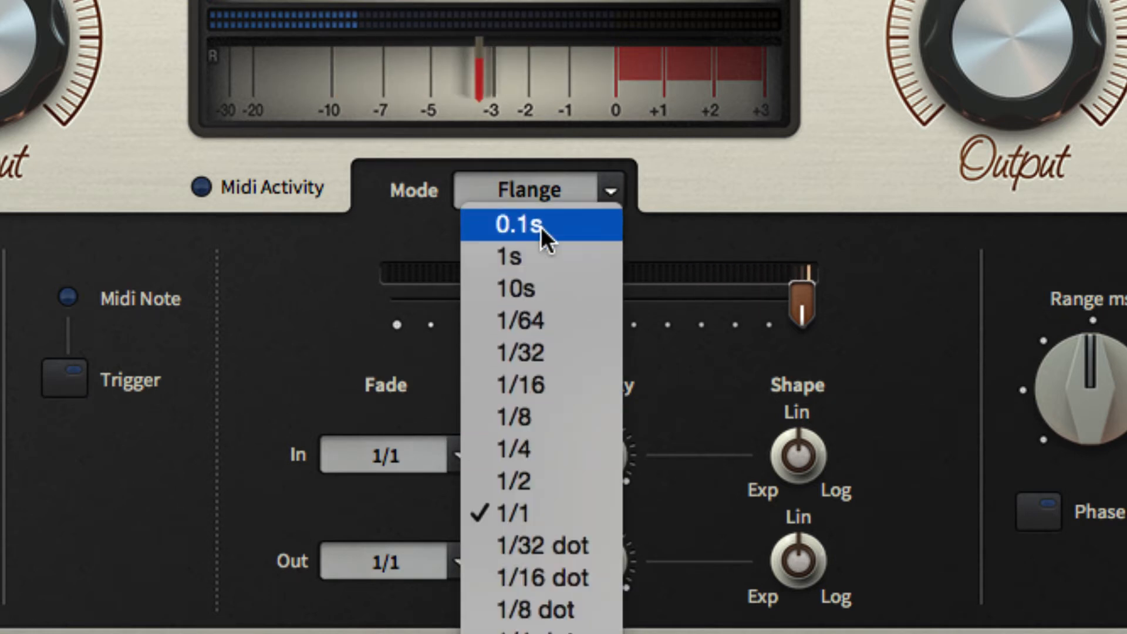
click(541, 227)
click(457, 455)
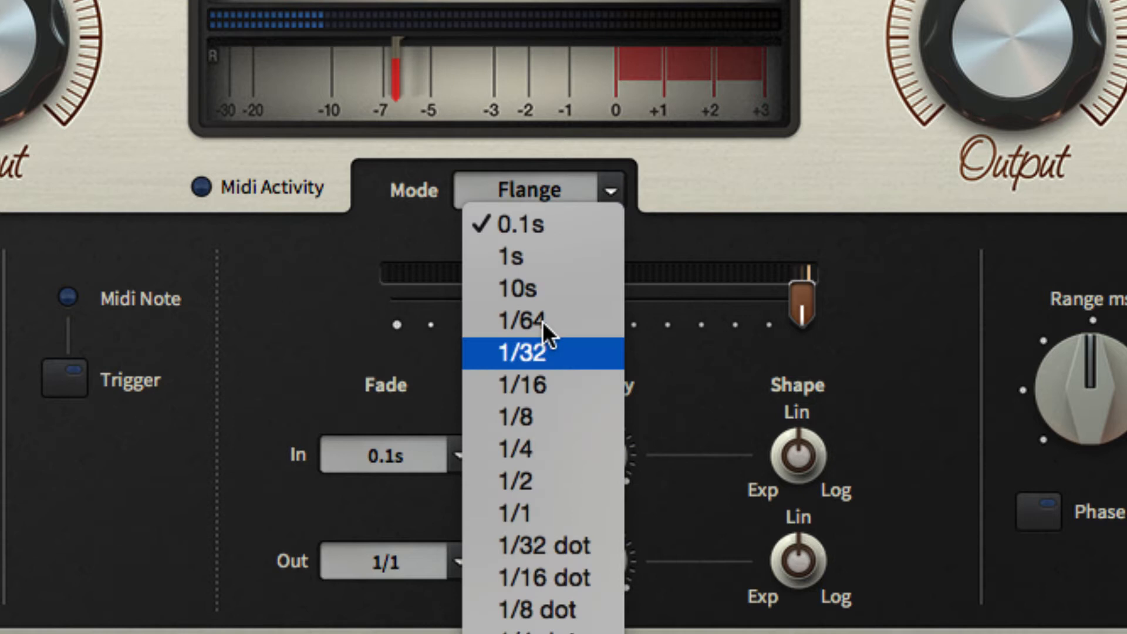
click(546, 259)
click(455, 456)
click(548, 283)
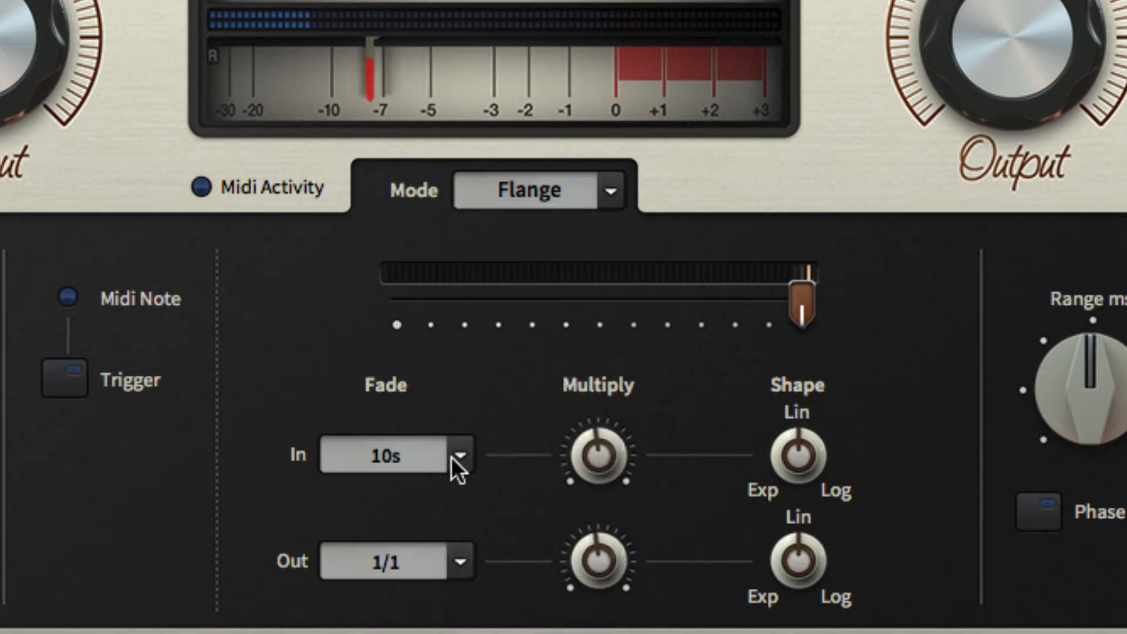
click(452, 458)
click(541, 325)
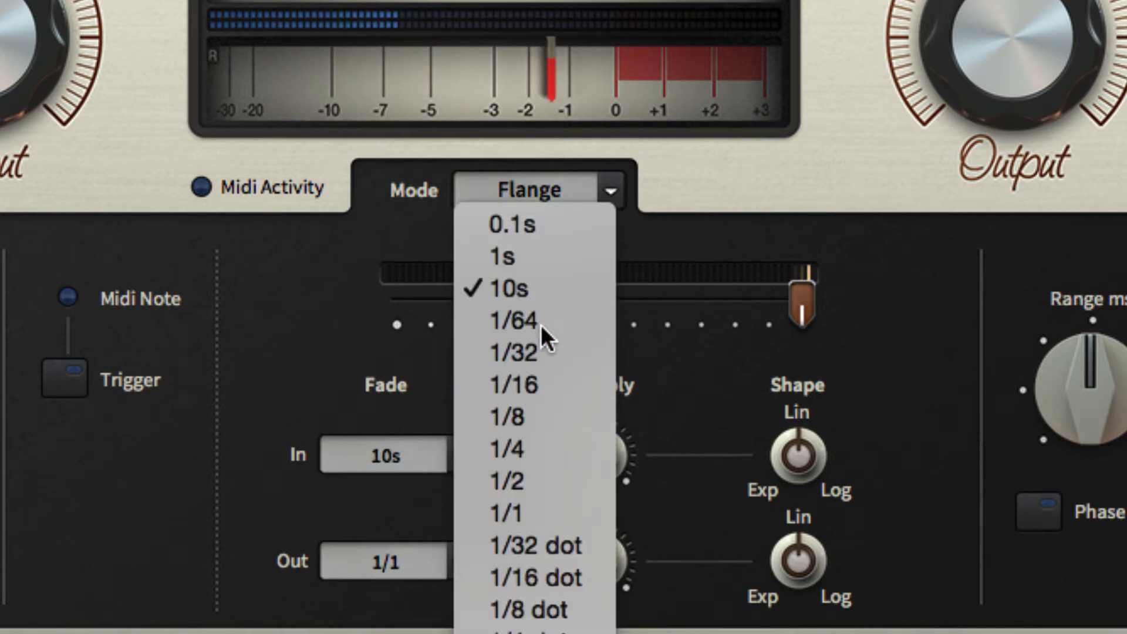
click(460, 562)
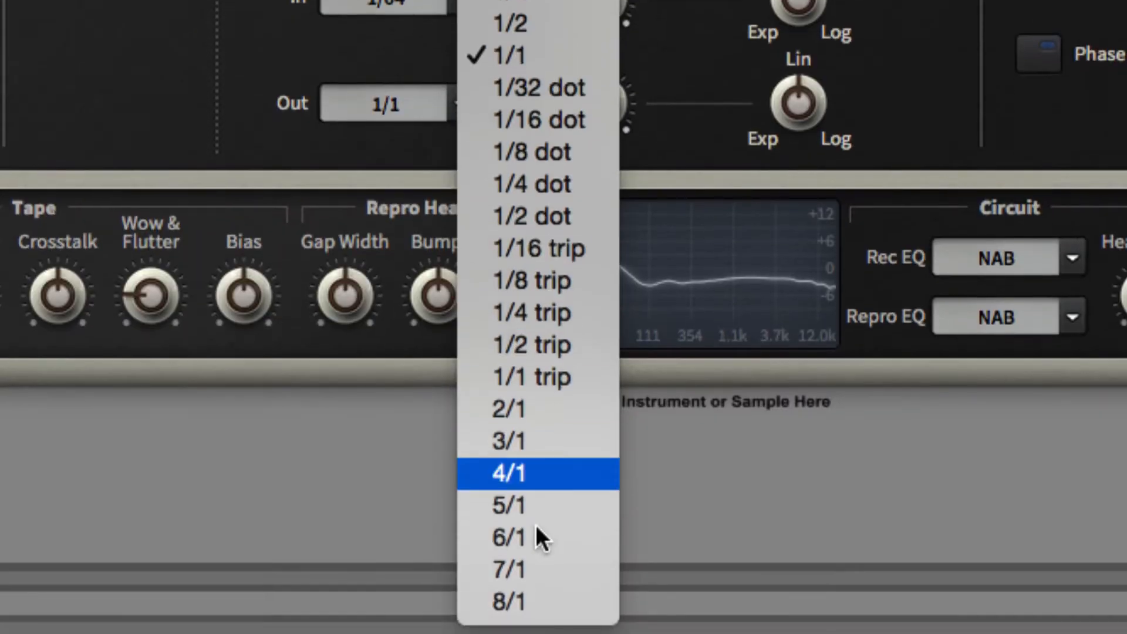
click(527, 603)
Step: Set the flange's fade-in time to 1/4 and its fade-out time to 1/1
click(464, 3)
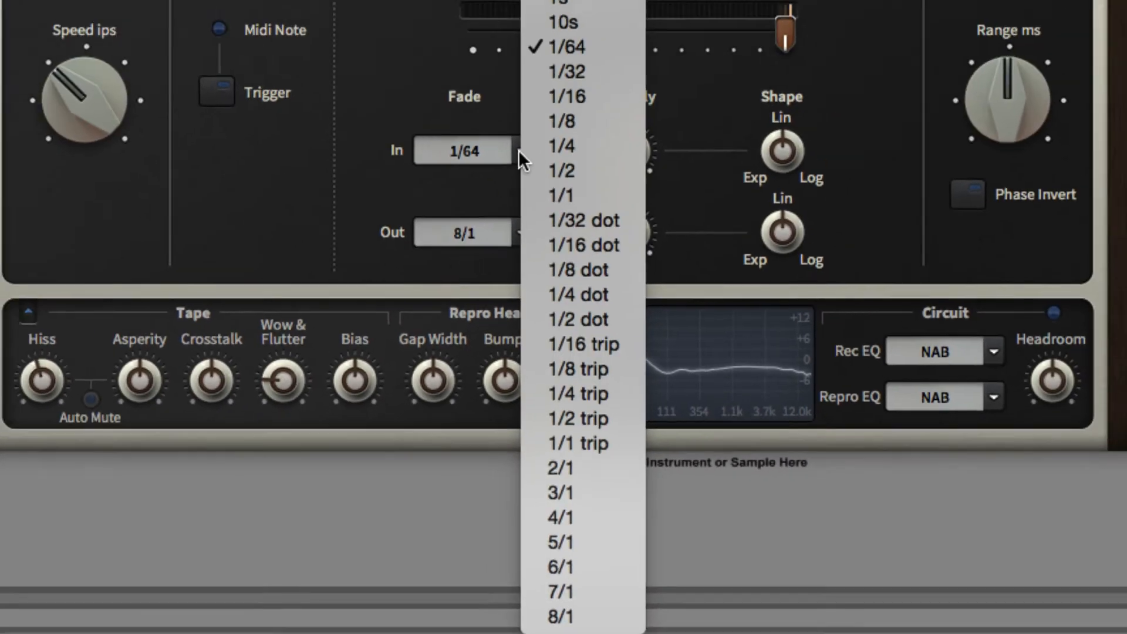
click(578, 193)
click(535, 269)
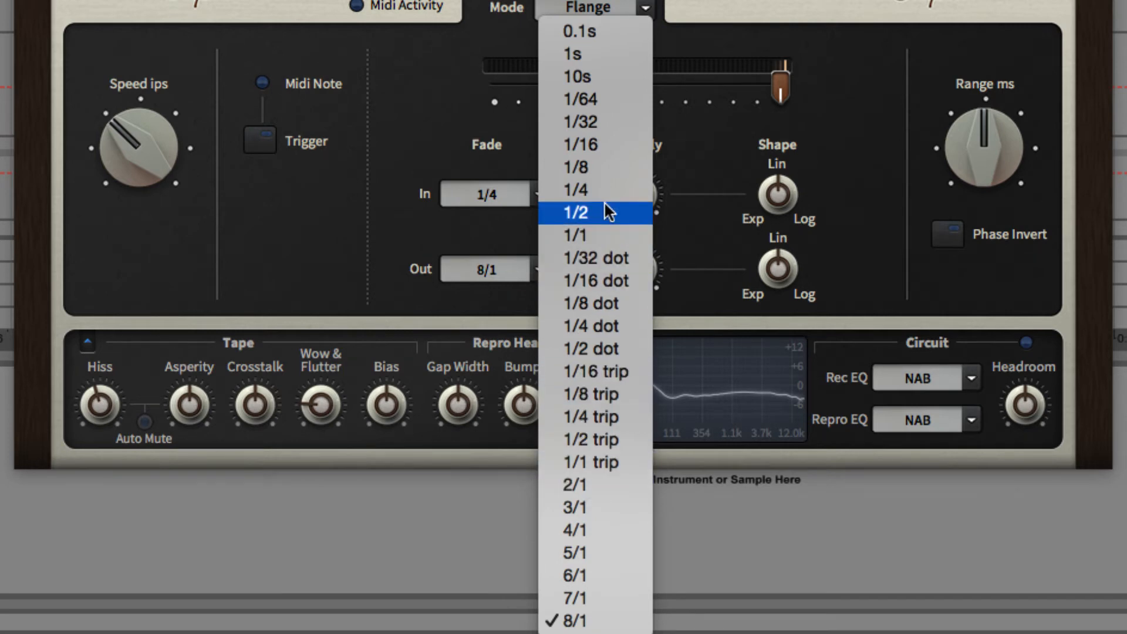
click(605, 235)
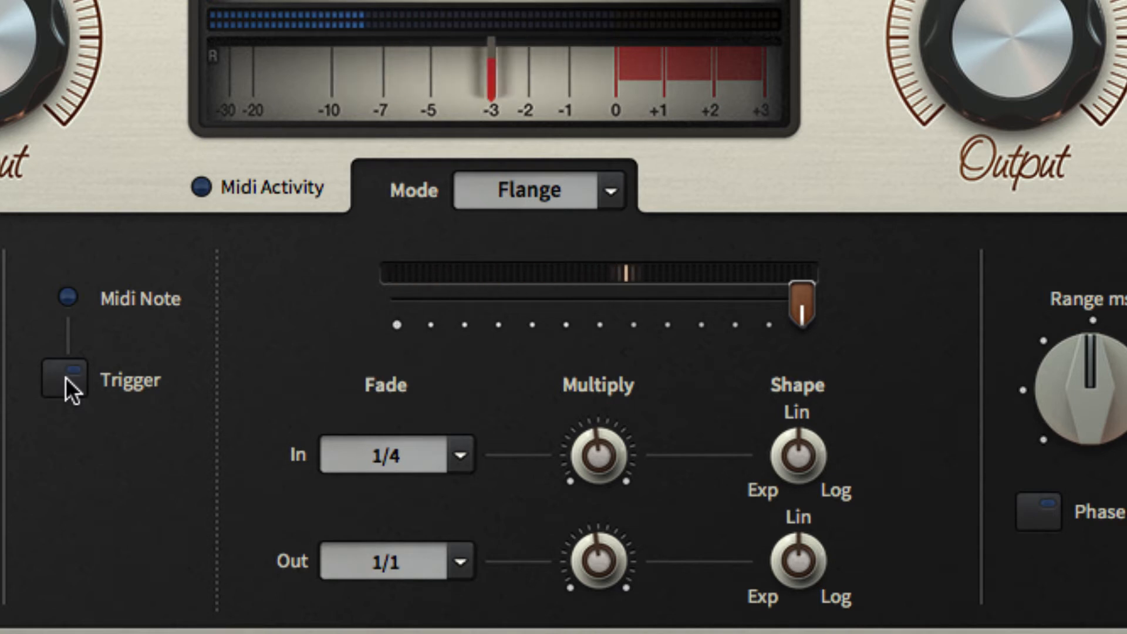
Step: Set the fade-in time to 1/2 and the fade-out time to 1/16, and test them with the flange trigger
click(457, 454)
click(508, 480)
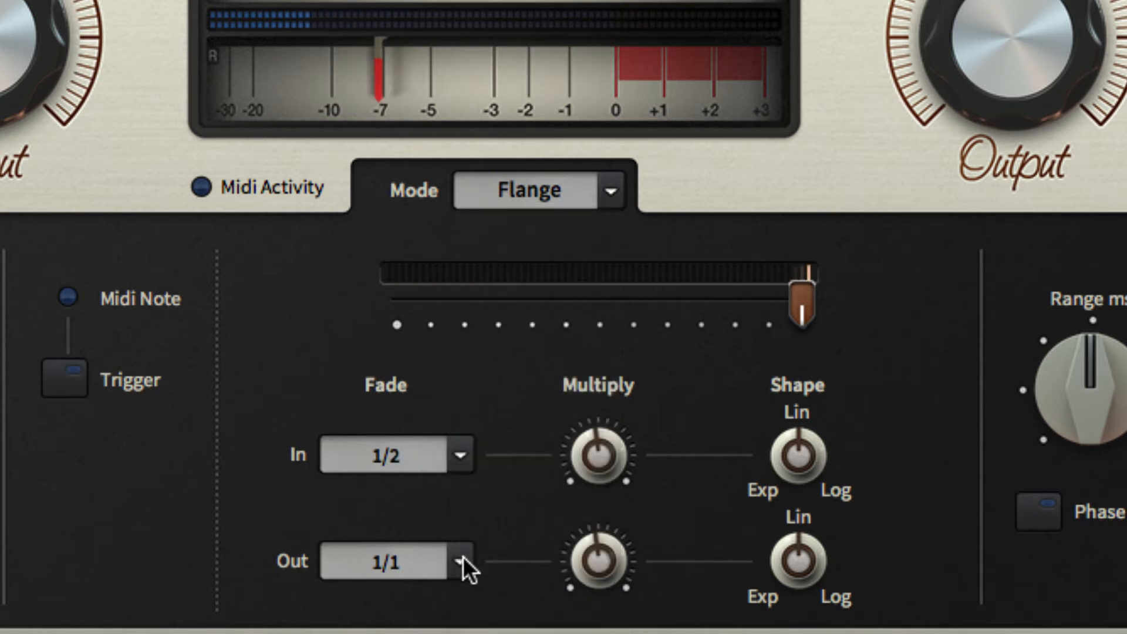
click(462, 559)
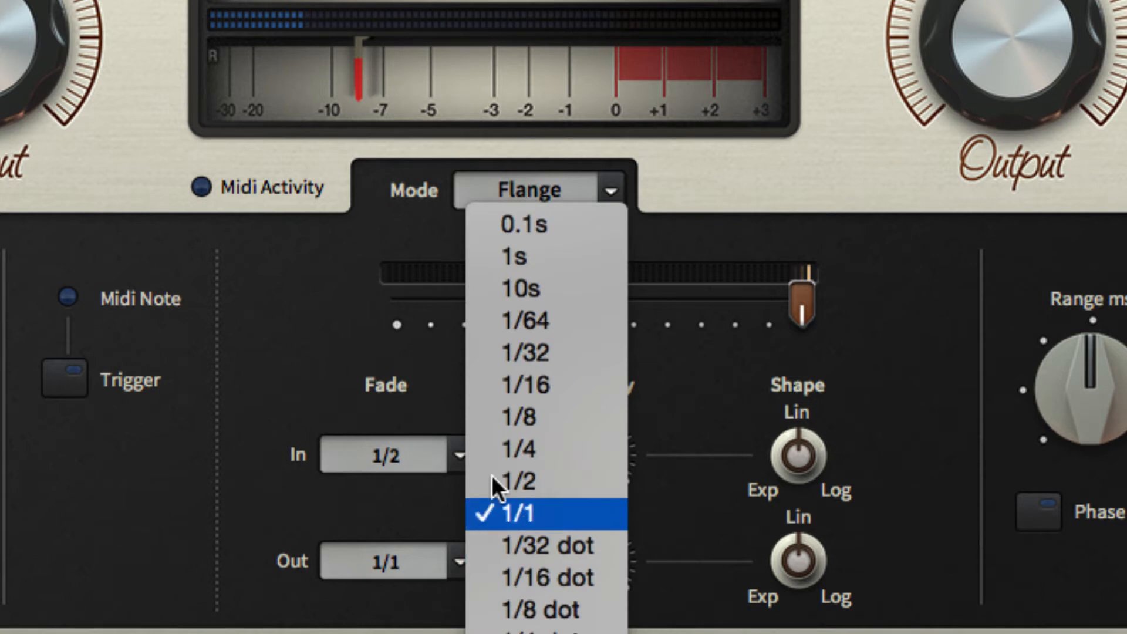
click(519, 376)
click(66, 371)
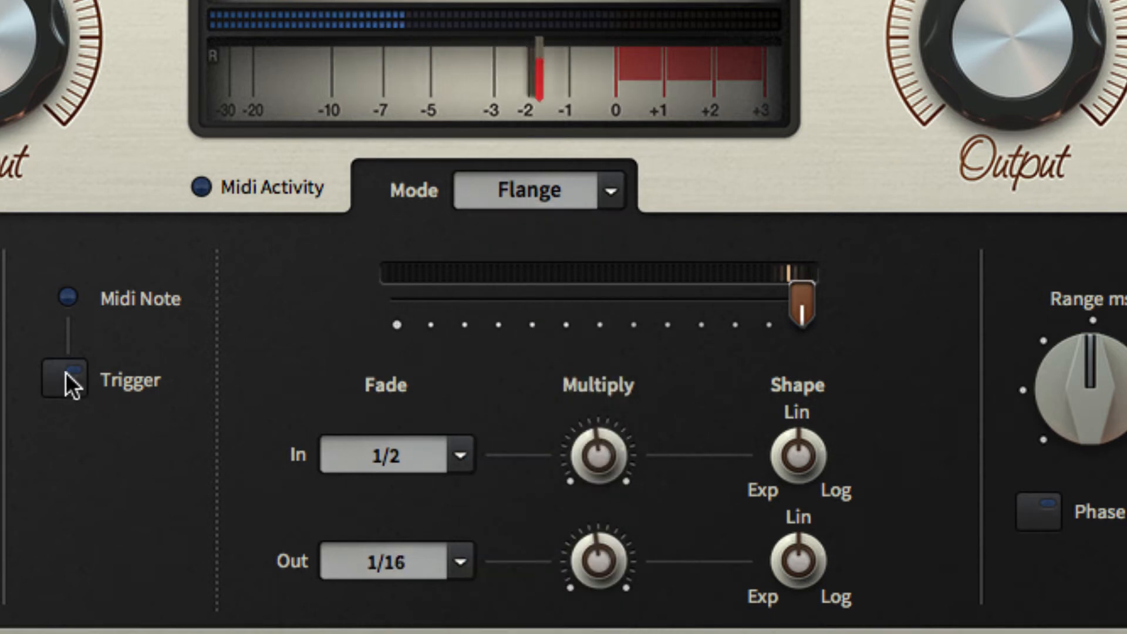
click(73, 384)
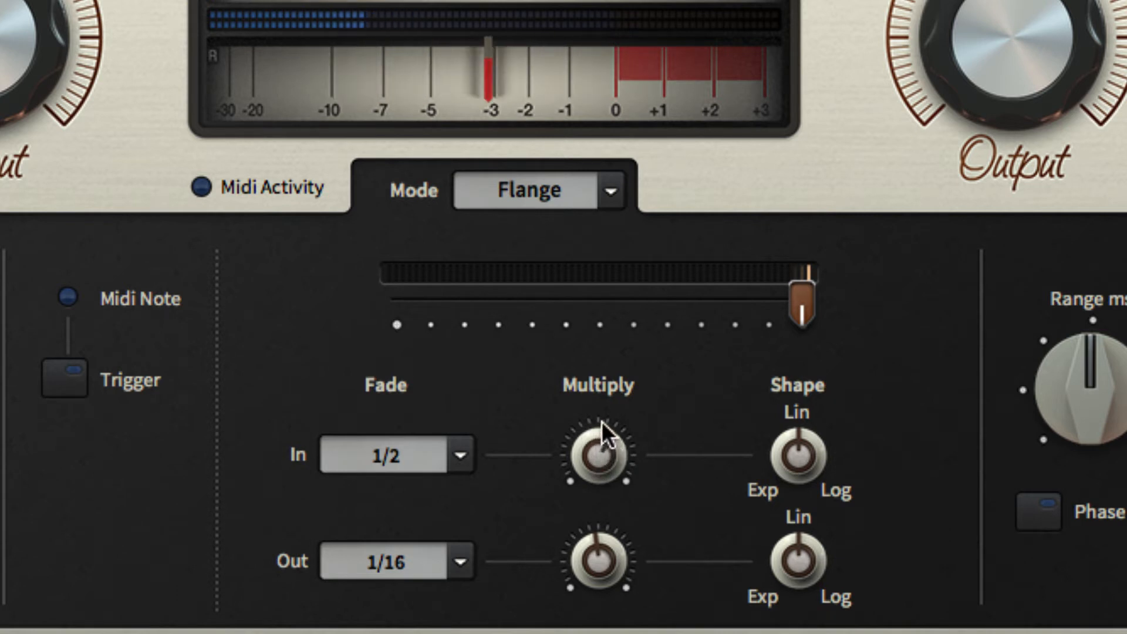
Step: Try extreme Multiply settings for fade in and fade out, and reset both knobs to their centre defaults
drag(603, 446, 604, 319)
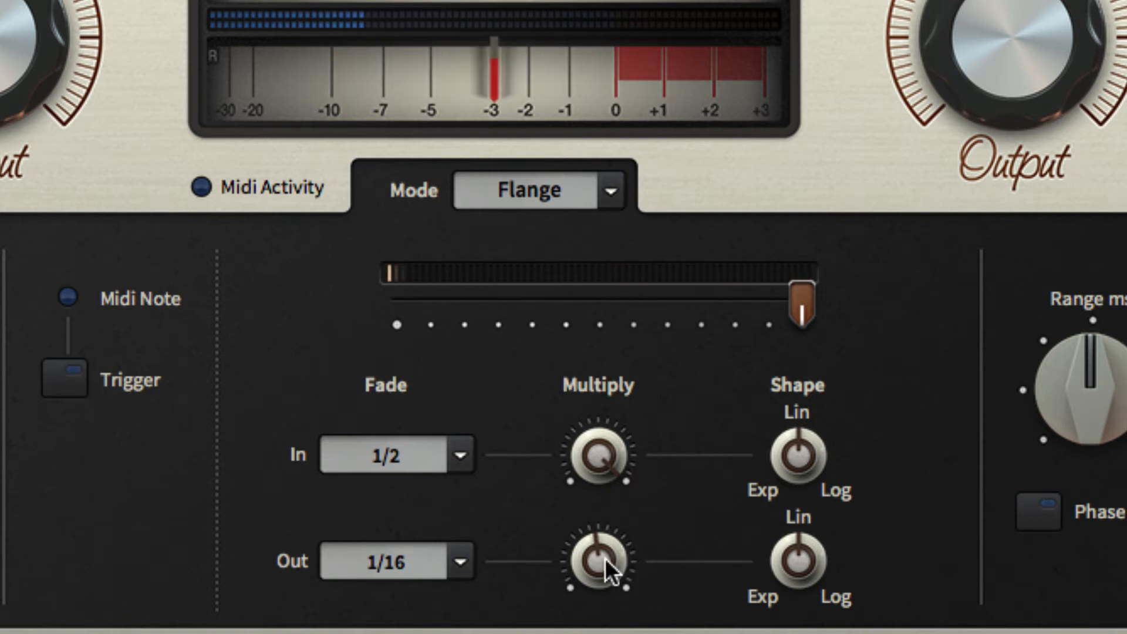
drag(604, 561, 614, 336)
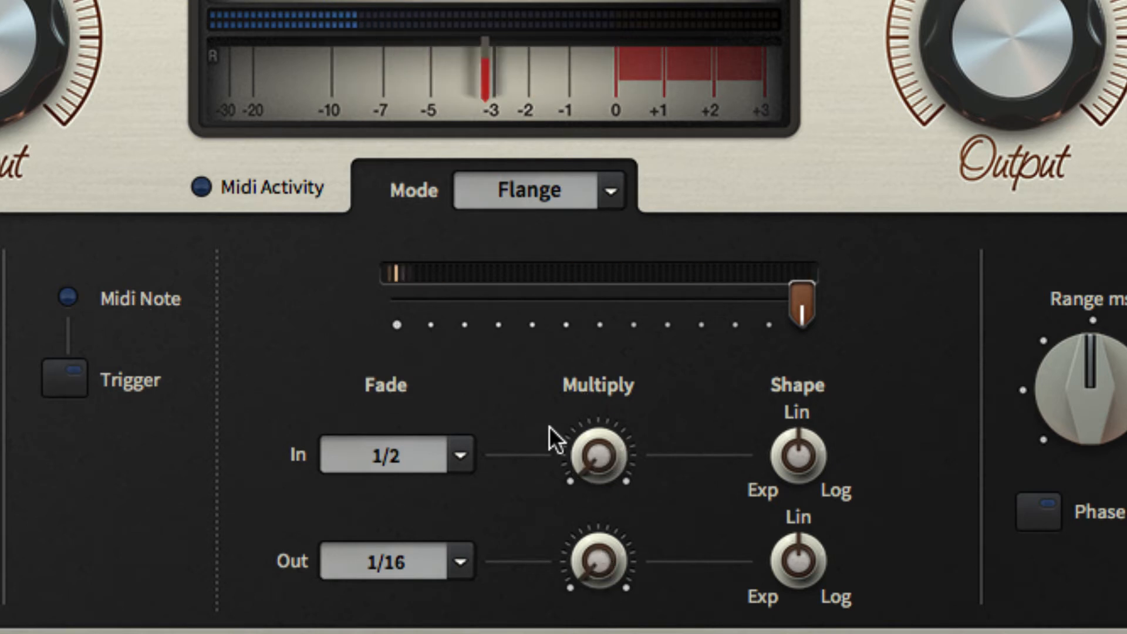
double_click(596, 456)
double_click(602, 542)
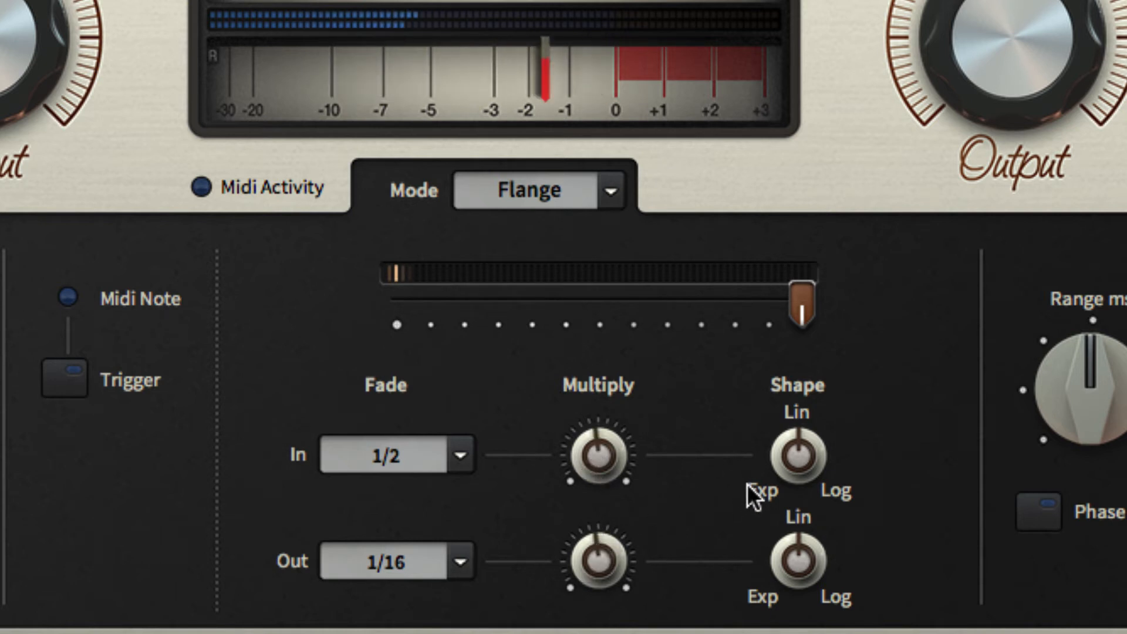
Step: Set the fade-in shape to Exp and the fade-out shape to Log, and test the curves with the flange trigger
drag(793, 450, 762, 509)
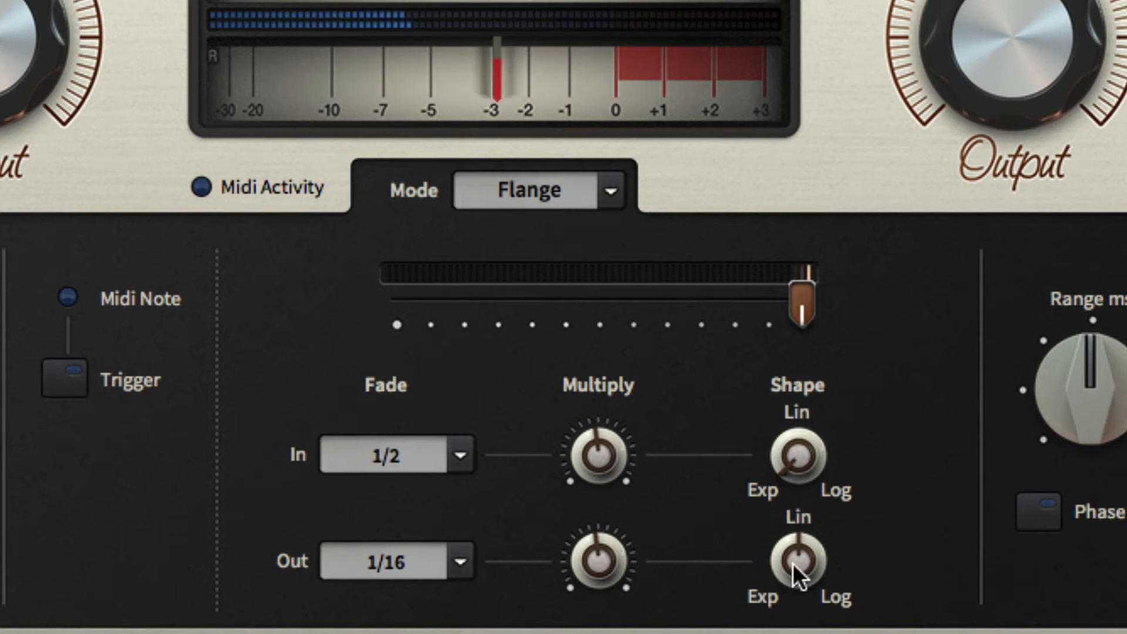
drag(801, 579, 810, 453)
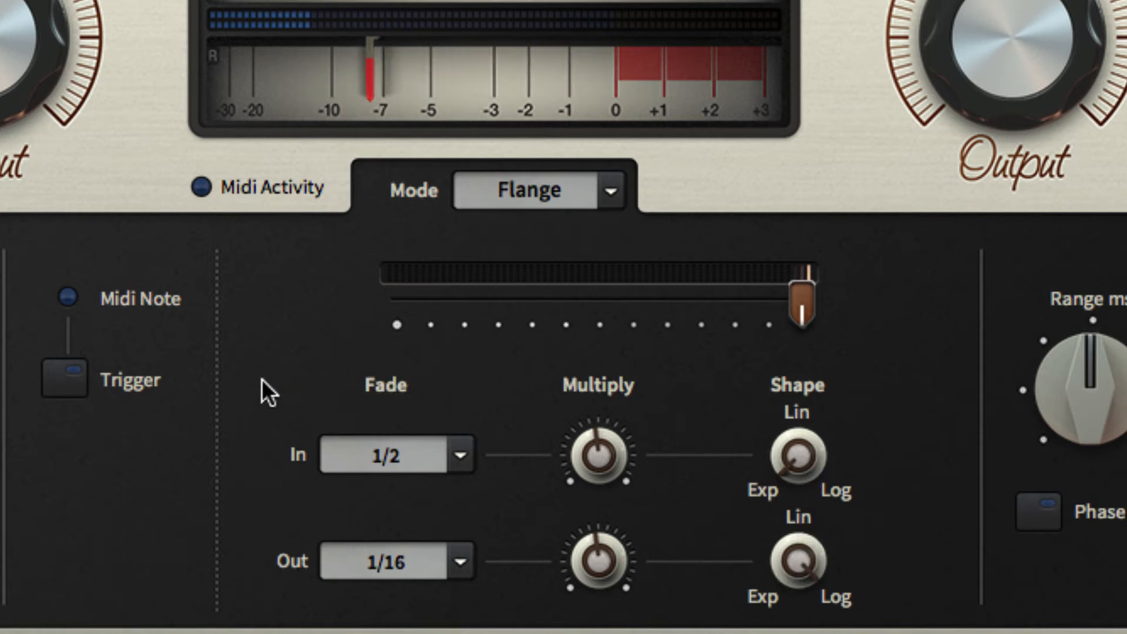
click(63, 376)
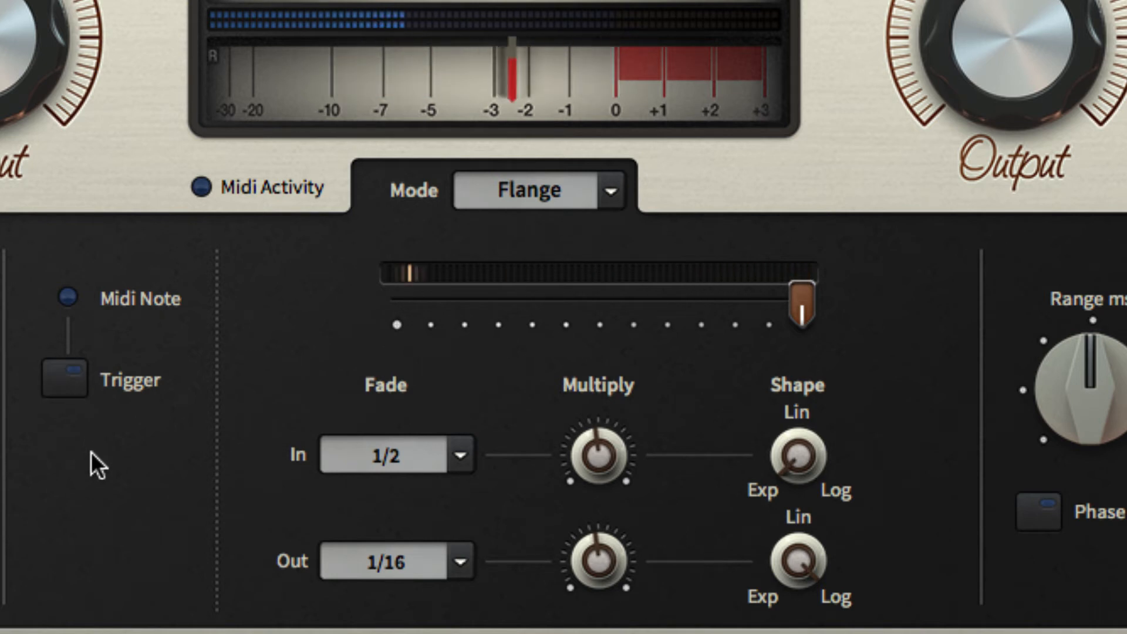
click(78, 377)
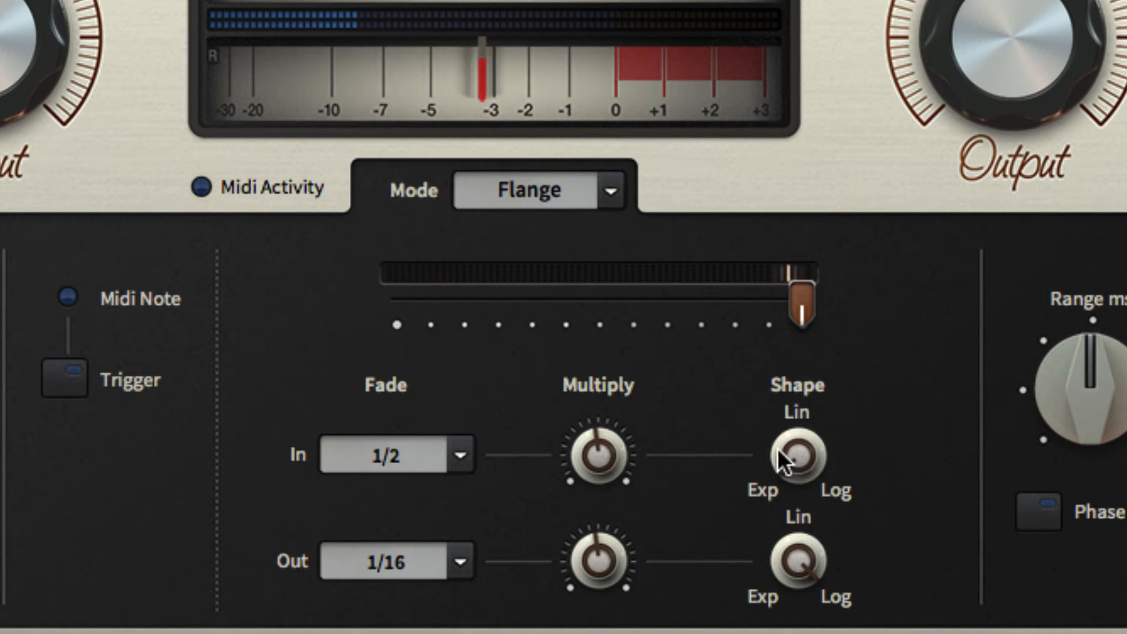
Step: Set the fade-in shape to Log and the fade-out shape to Exp, with a fade-out time of 1/4
drag(783, 453, 835, 381)
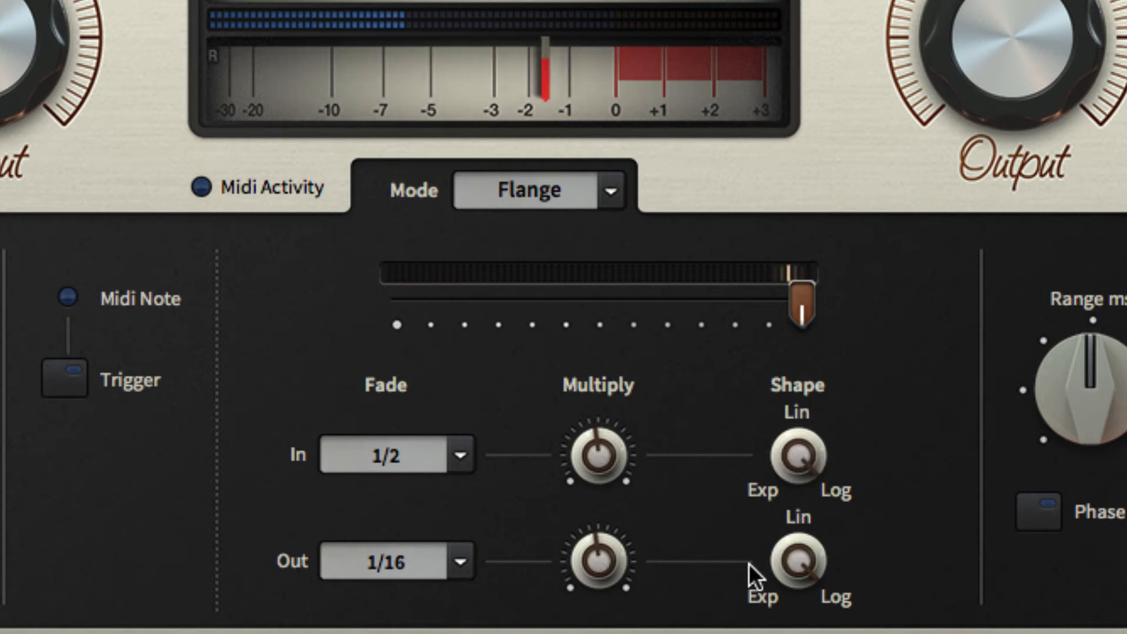
drag(750, 574, 751, 604)
click(455, 559)
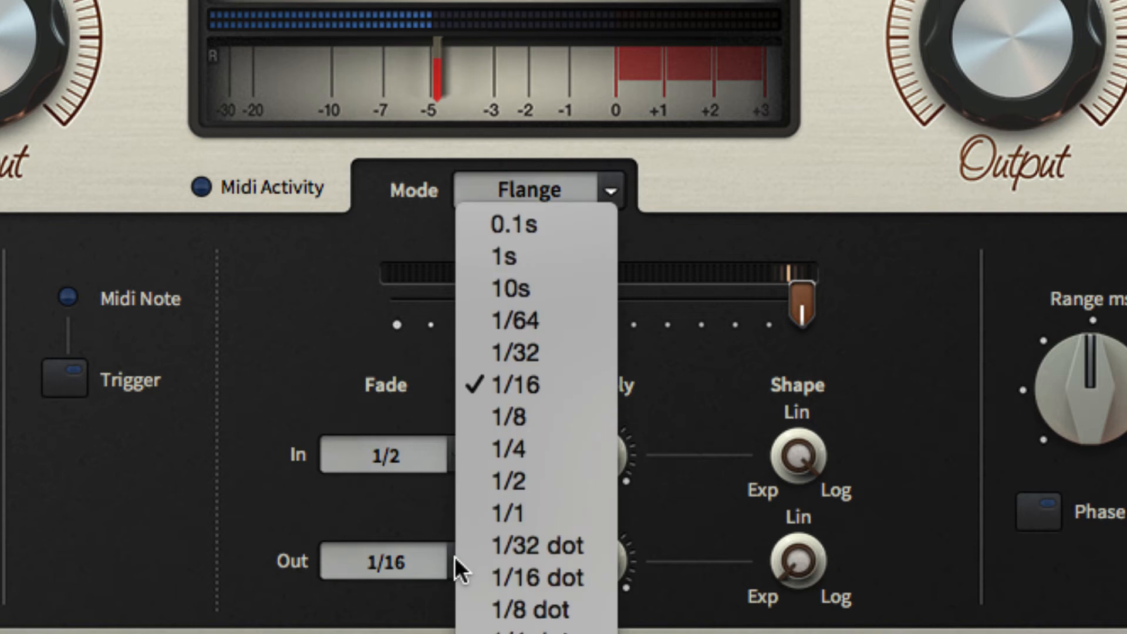
click(523, 455)
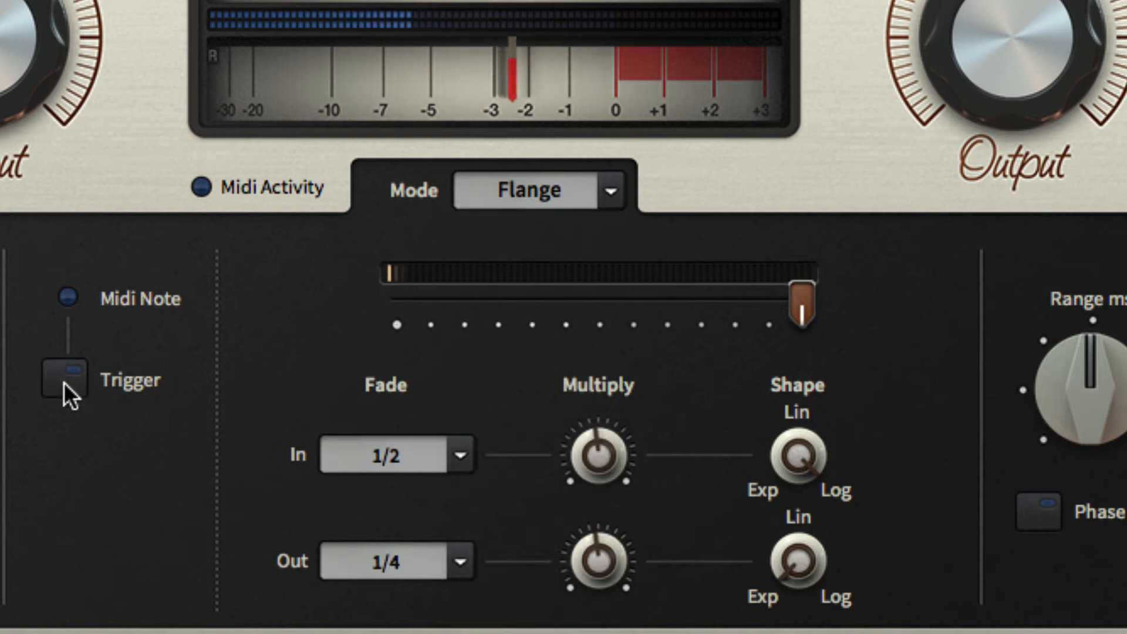
Step: Set both the fade-in and fade-out times to 1/1, and test them with the flange trigger
click(455, 462)
click(519, 508)
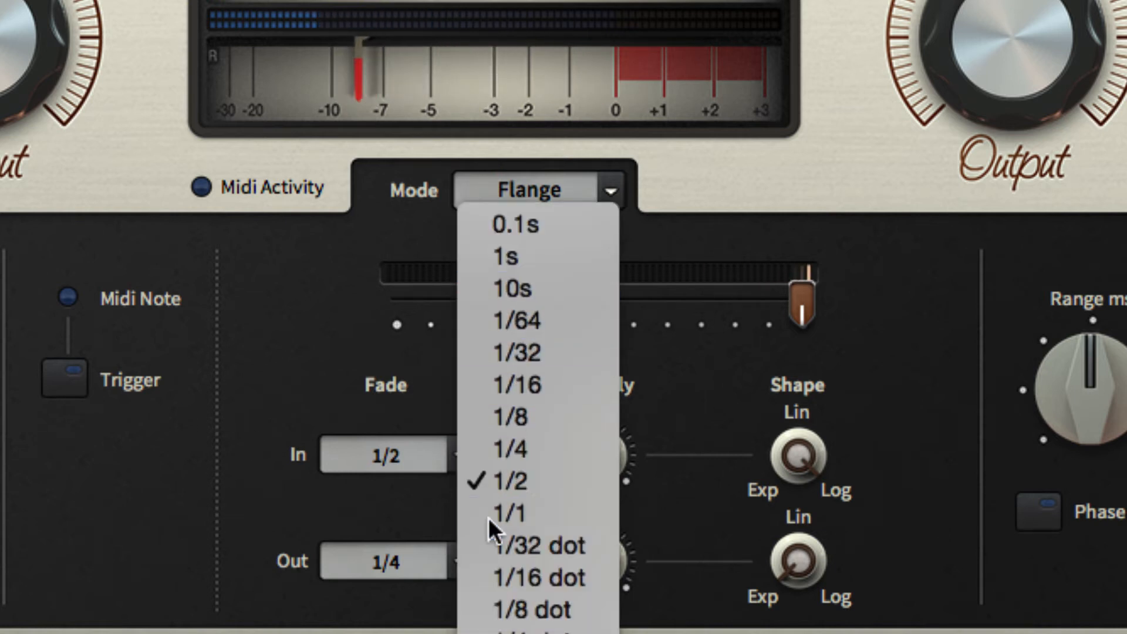
click(458, 560)
click(504, 516)
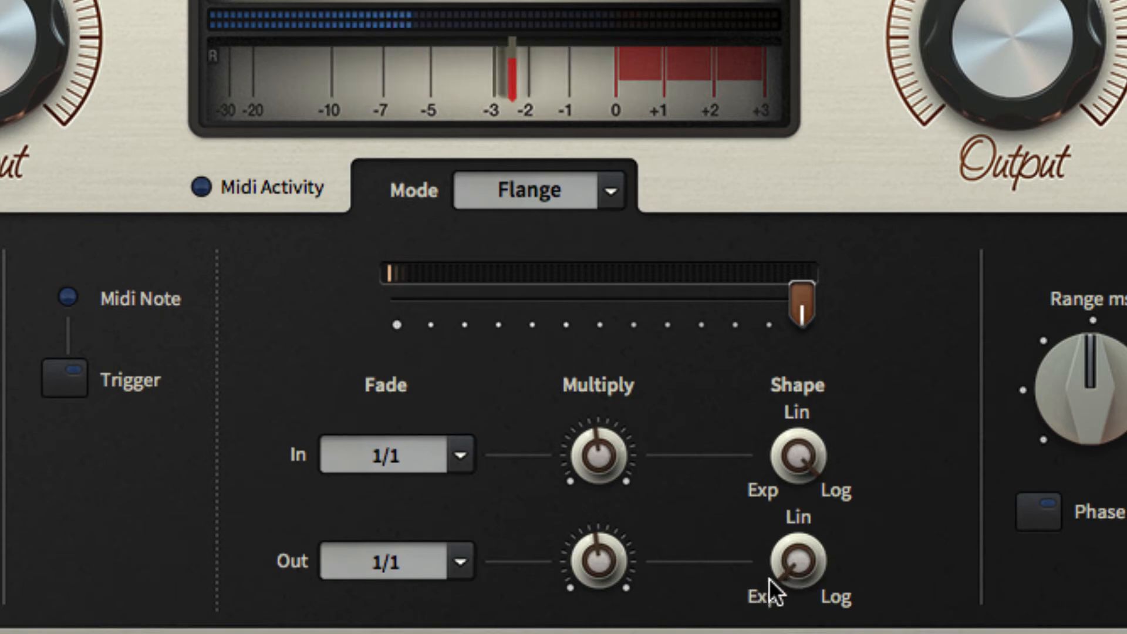
click(78, 381)
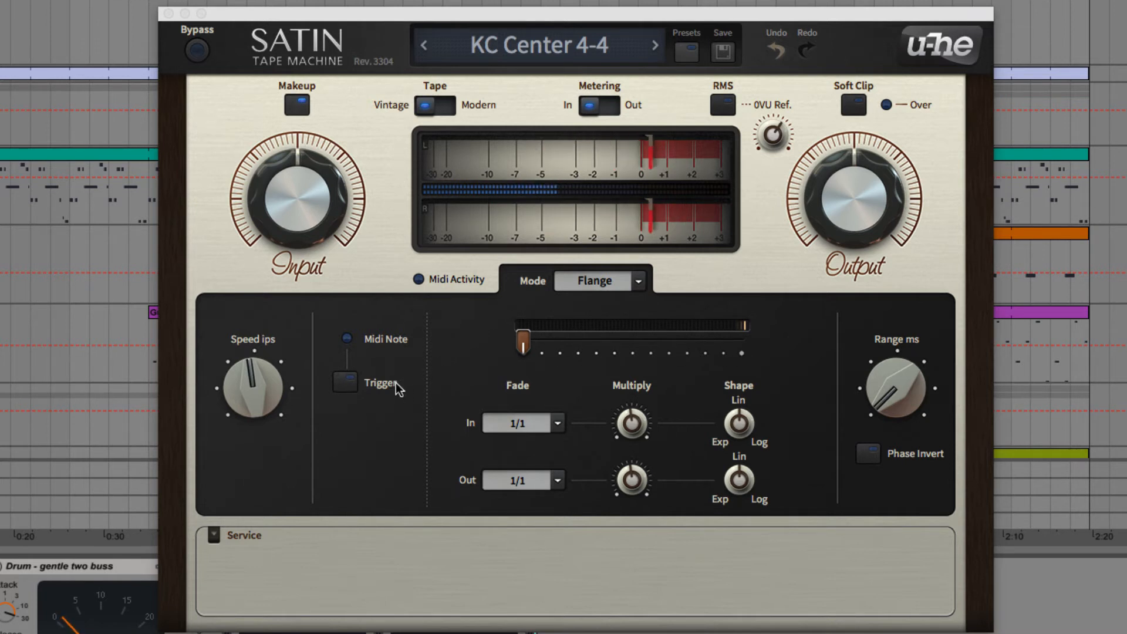
Step: Fire the flange trigger repeatedly to audition the sweep with the Range at its minimum
click(347, 382)
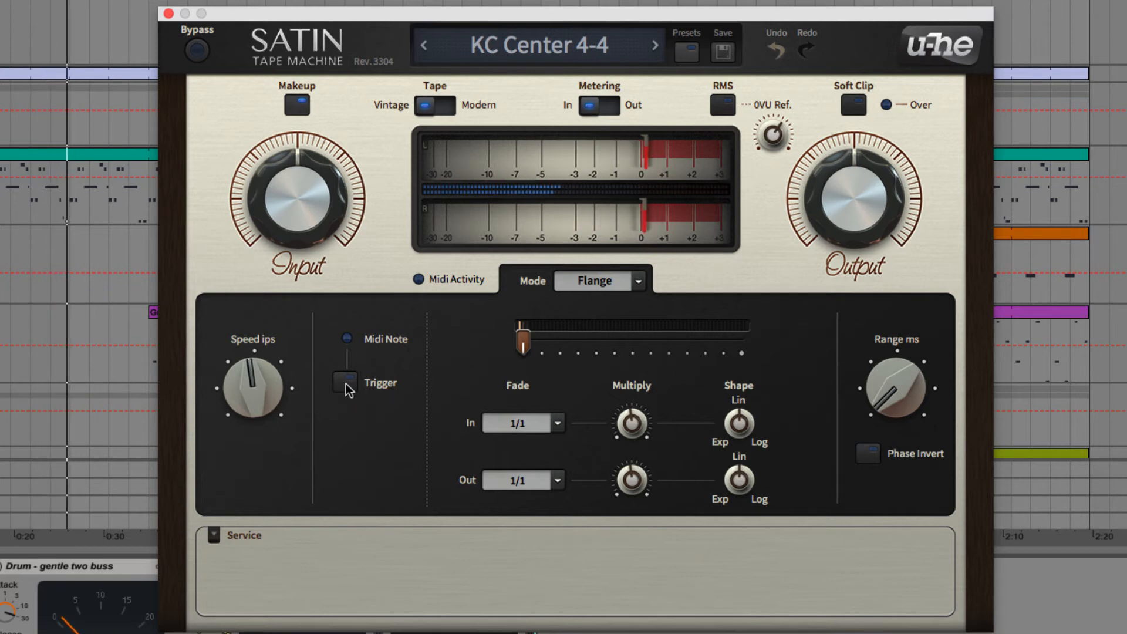
click(349, 388)
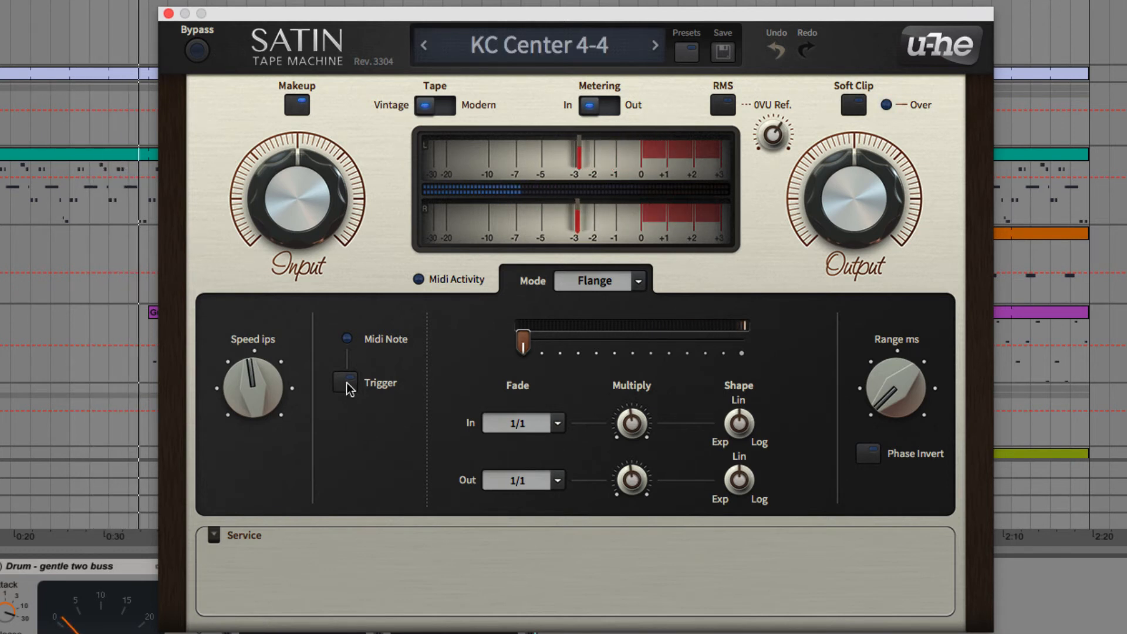
click(348, 385)
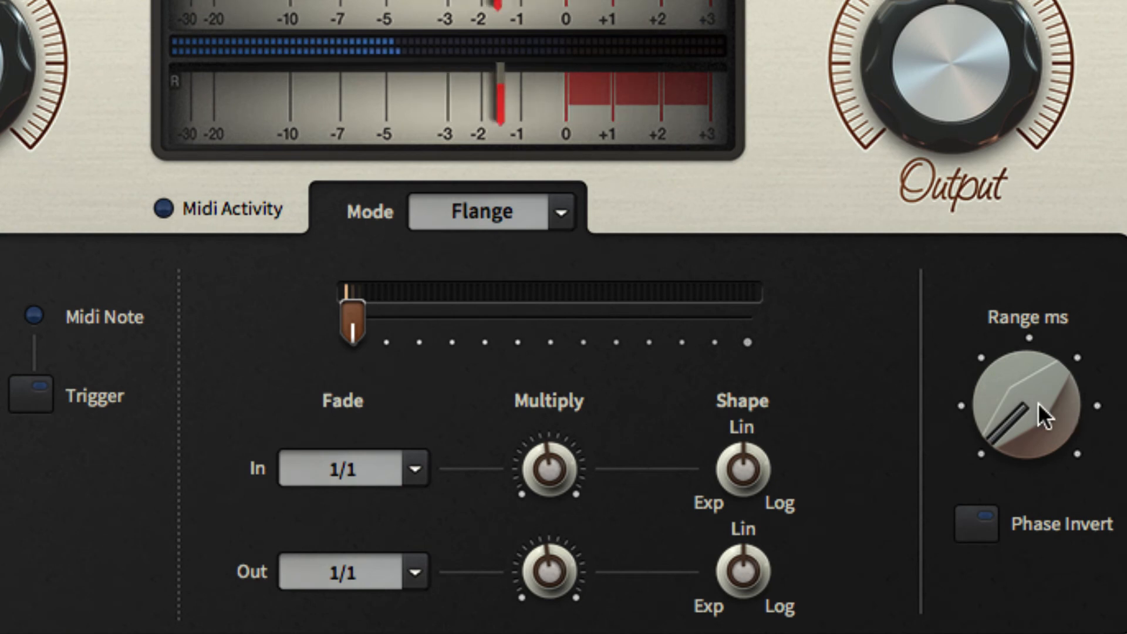
Step: Try the flange Range at its centre, maximum and minimum, and leave it slightly below centre
drag(1025, 410, 1038, 336)
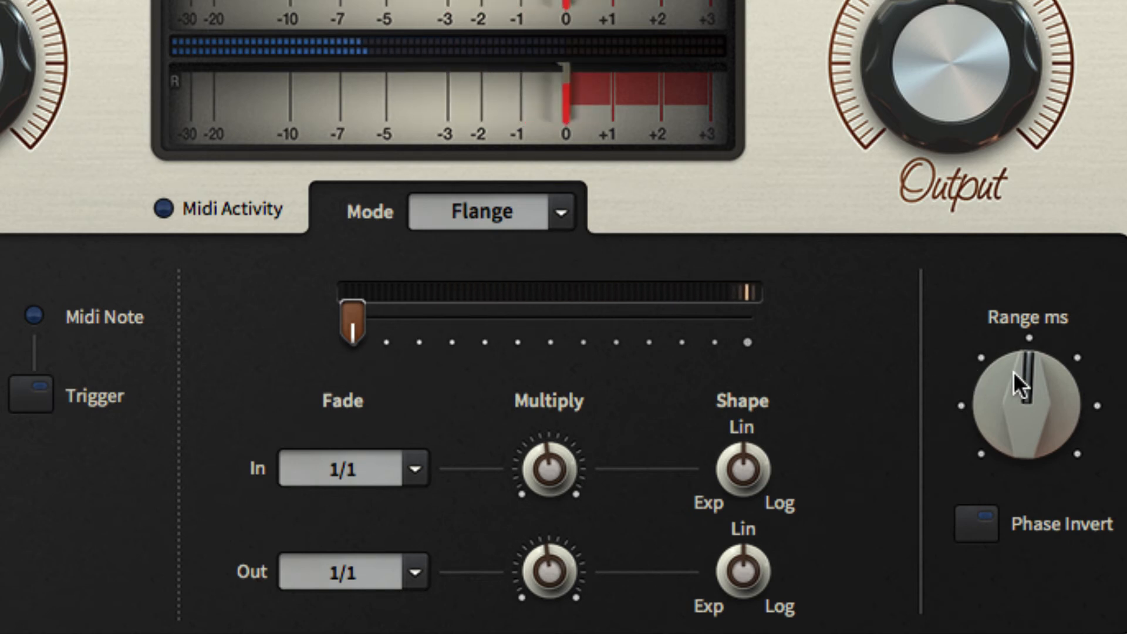
drag(1014, 374, 1009, 262)
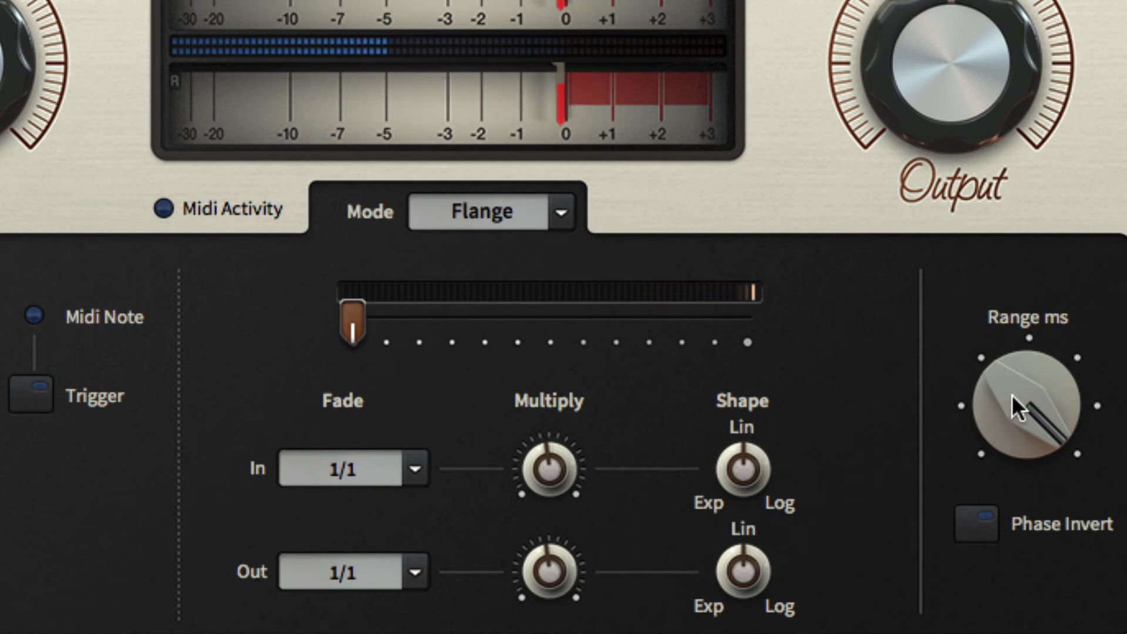
drag(1012, 393, 907, 631)
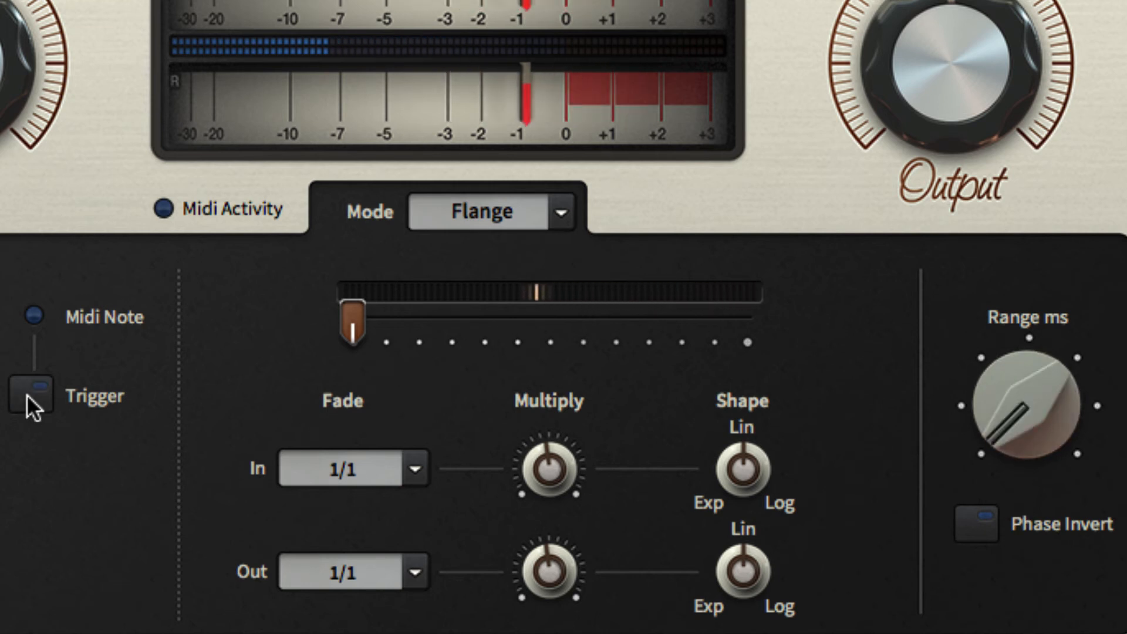
drag(1041, 415, 1008, 66)
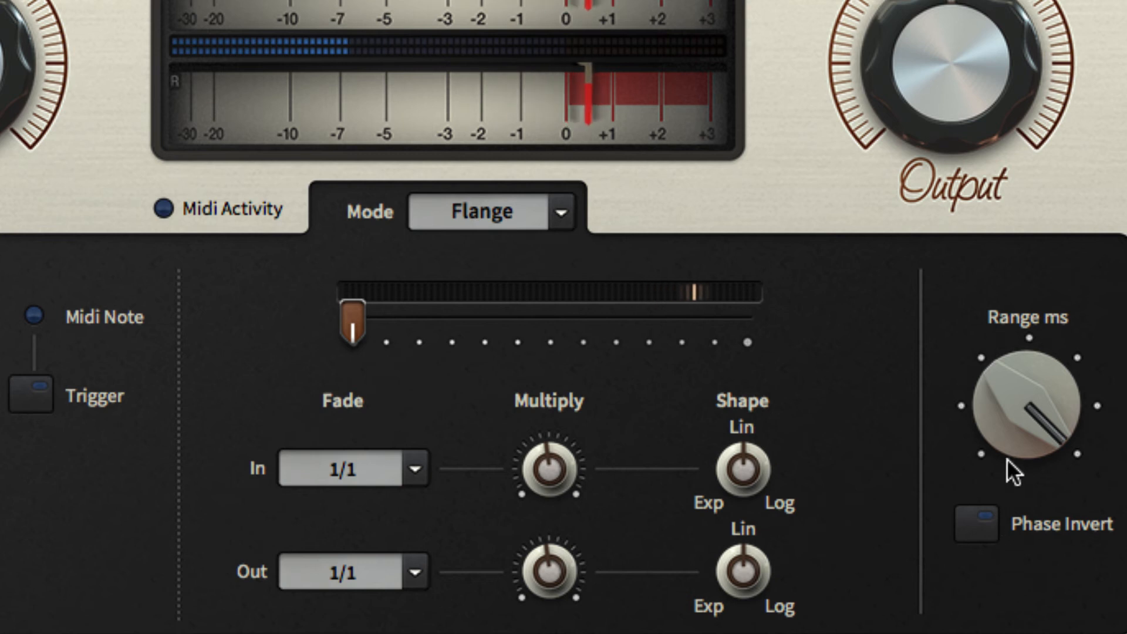
drag(1009, 399, 1005, 473)
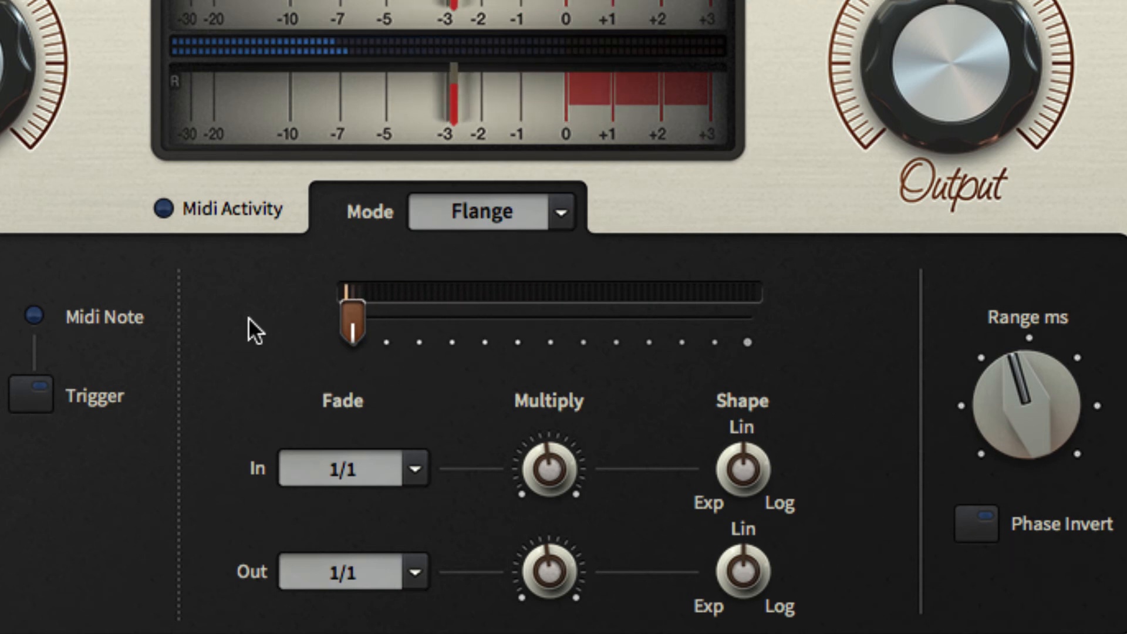
Step: Compare manual flange slider sweeps with Phase Invert on and off, leaving the slider at its far end and Phase Invert off
mouse_move(351, 325)
mouse_down()
mouse_move(511, 327)
mouse_move(540, 307)
mouse_up()
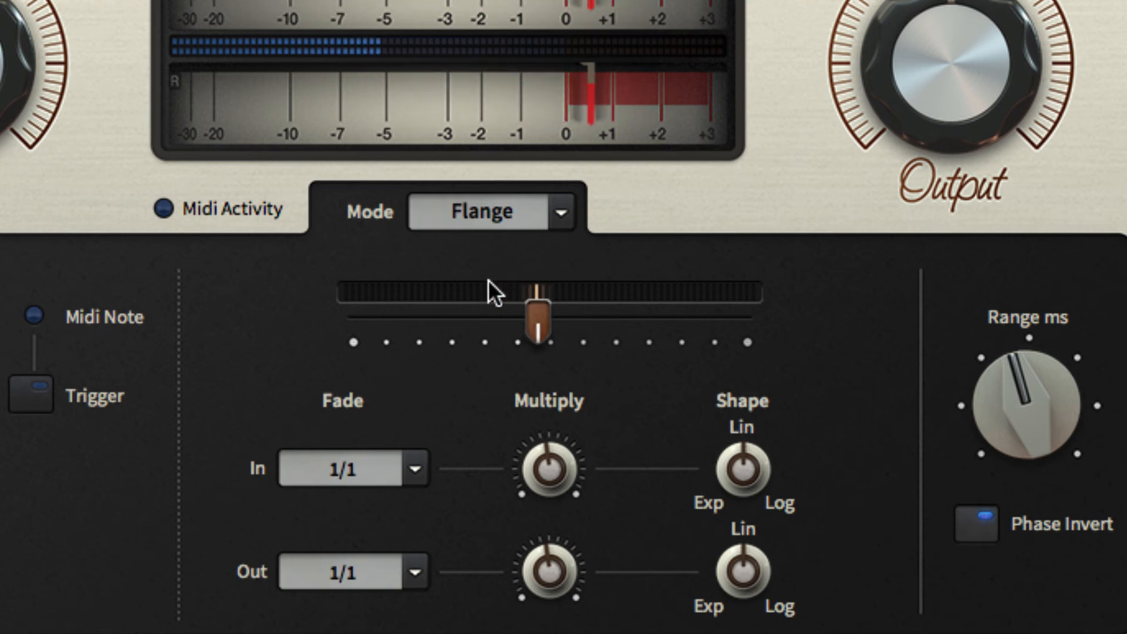
drag(435, 332, 555, 317)
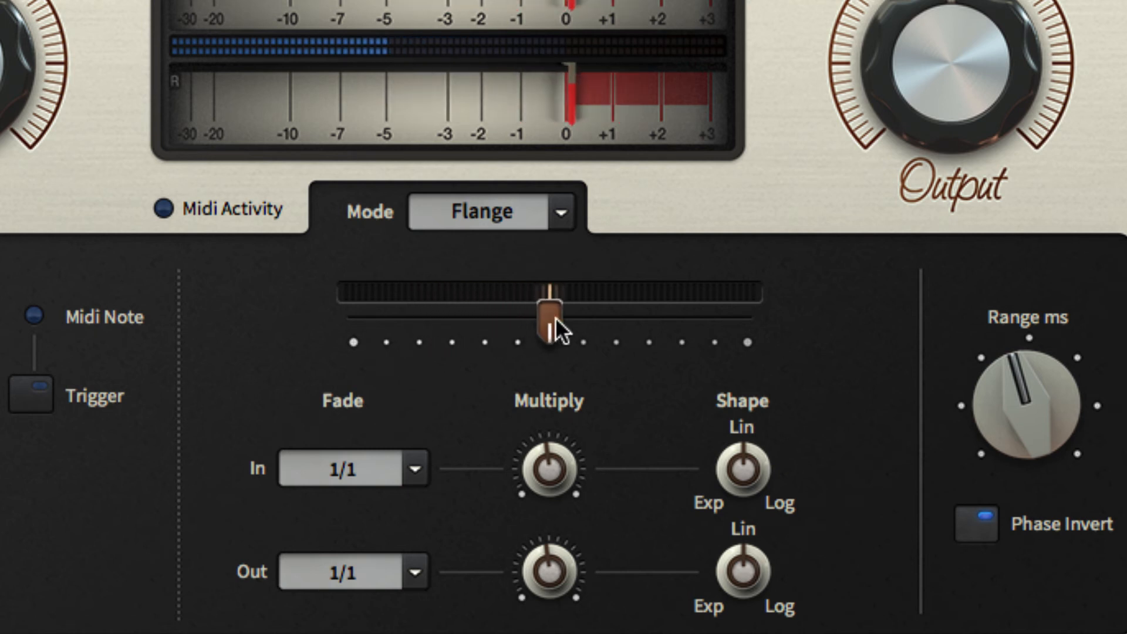
click(987, 516)
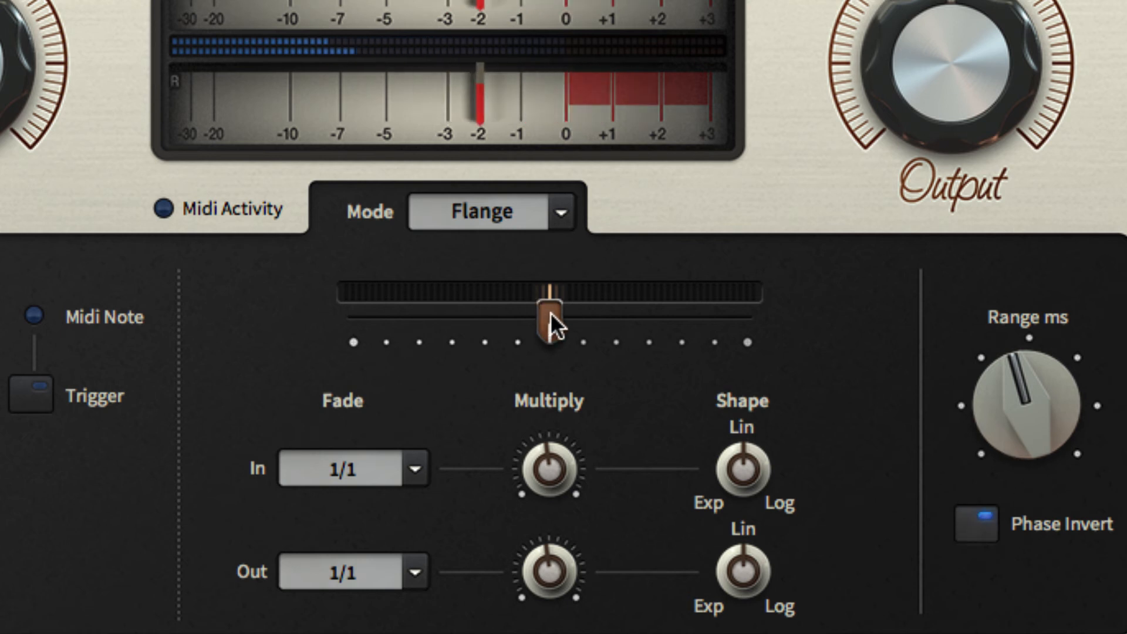
drag(633, 312, 745, 315)
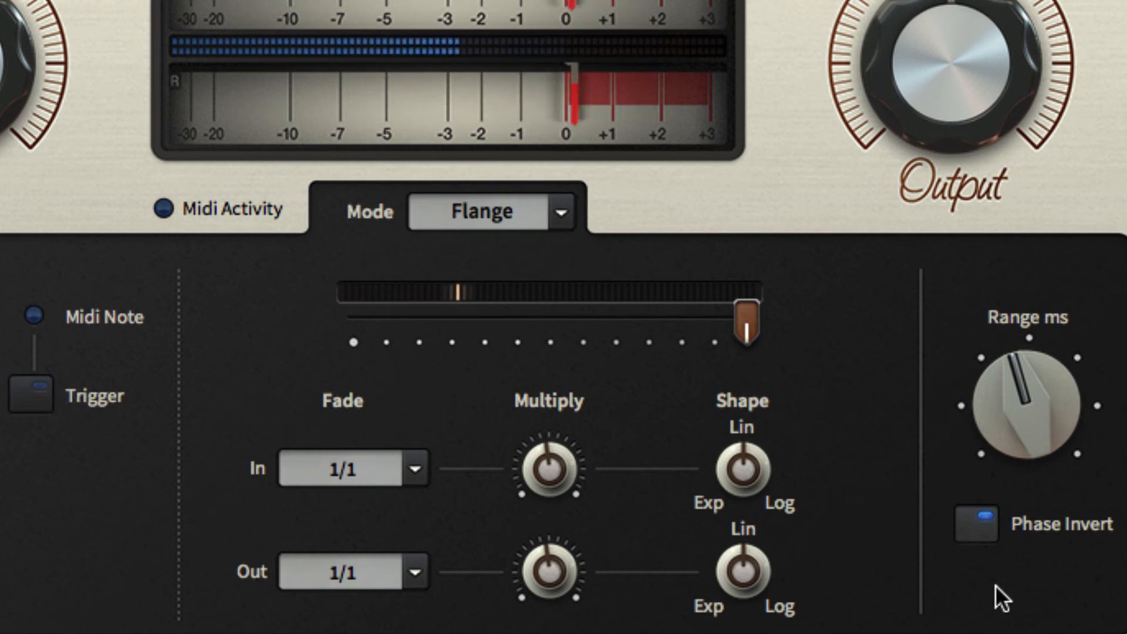
click(978, 524)
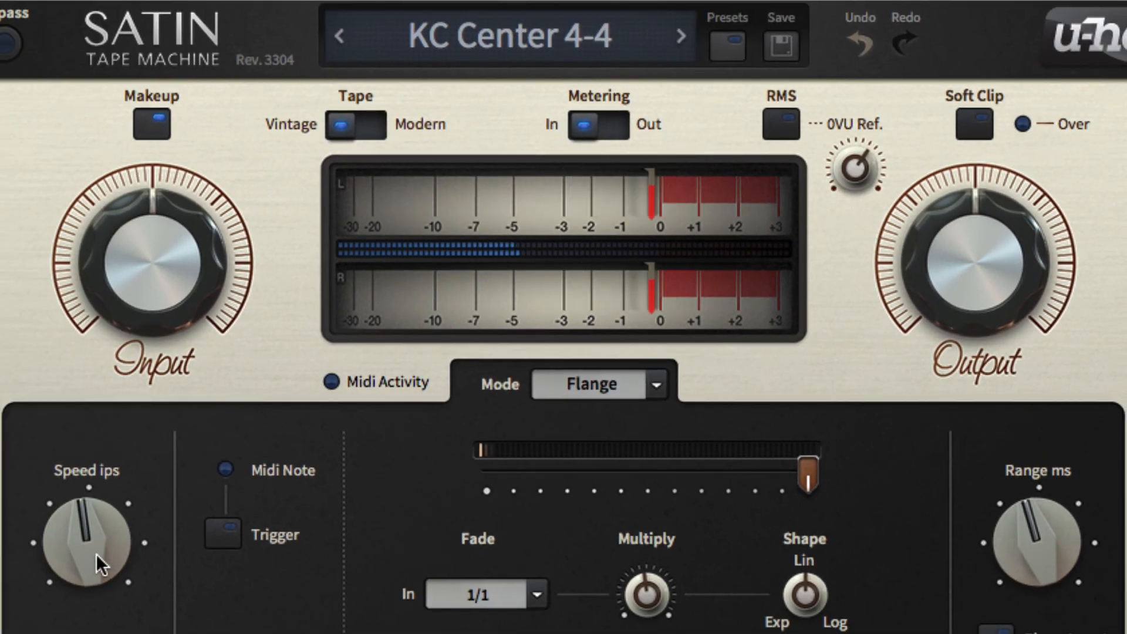
Step: Set the tape speed to 1.87 ips and the flange Range to 20.0 ms, and test them with the trigger
drag(96, 554, 96, 628)
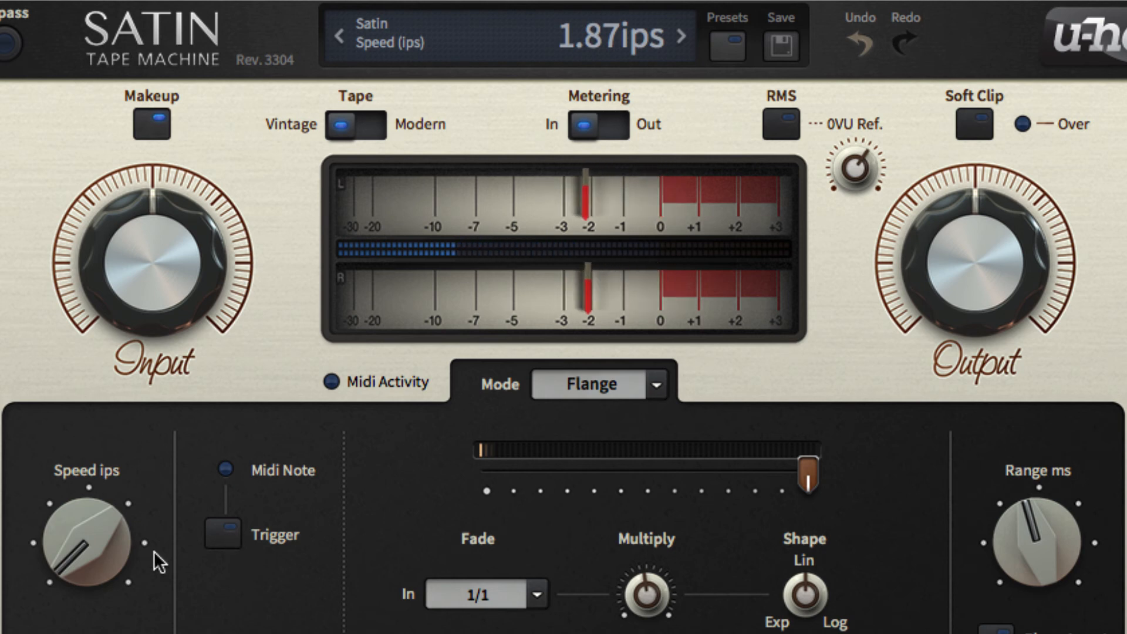
drag(80, 554, 206, 563)
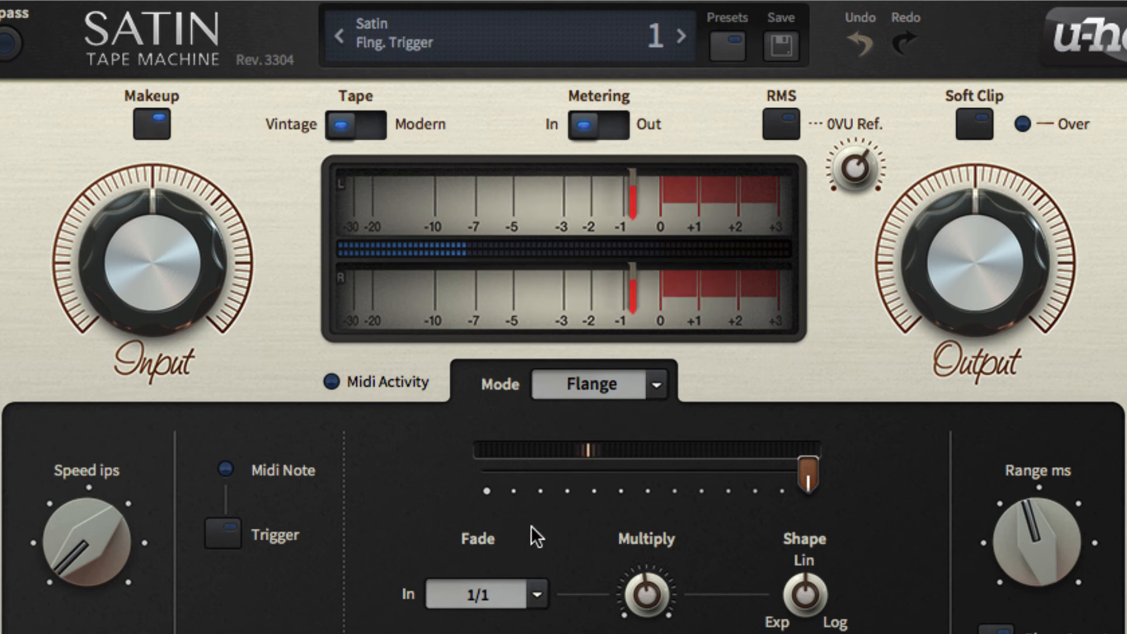
drag(1036, 534, 1051, 409)
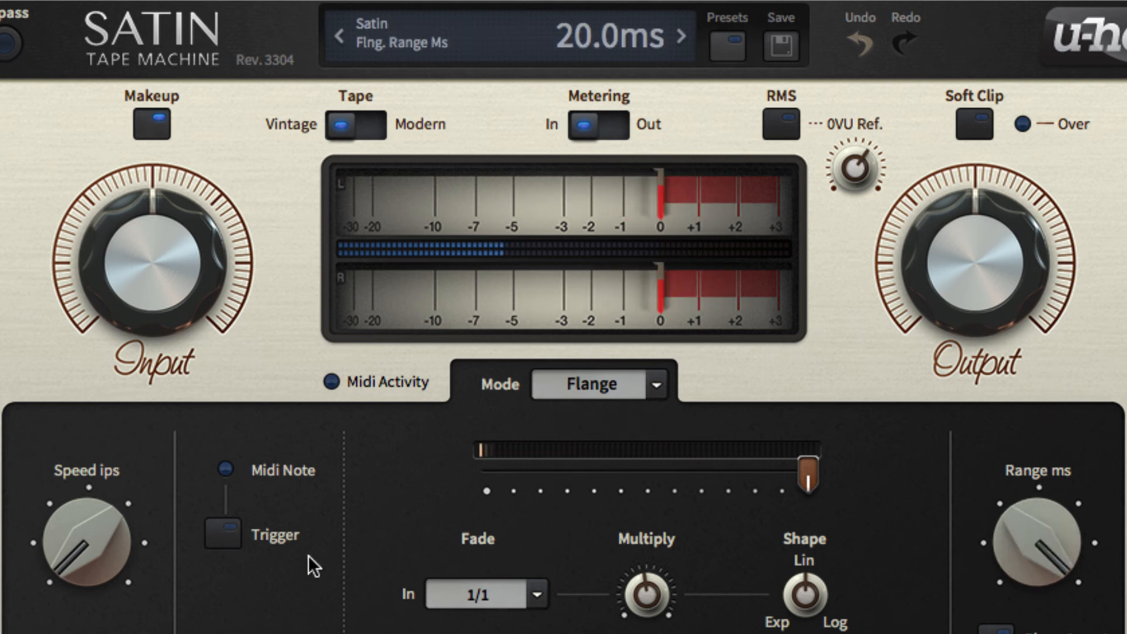
click(222, 532)
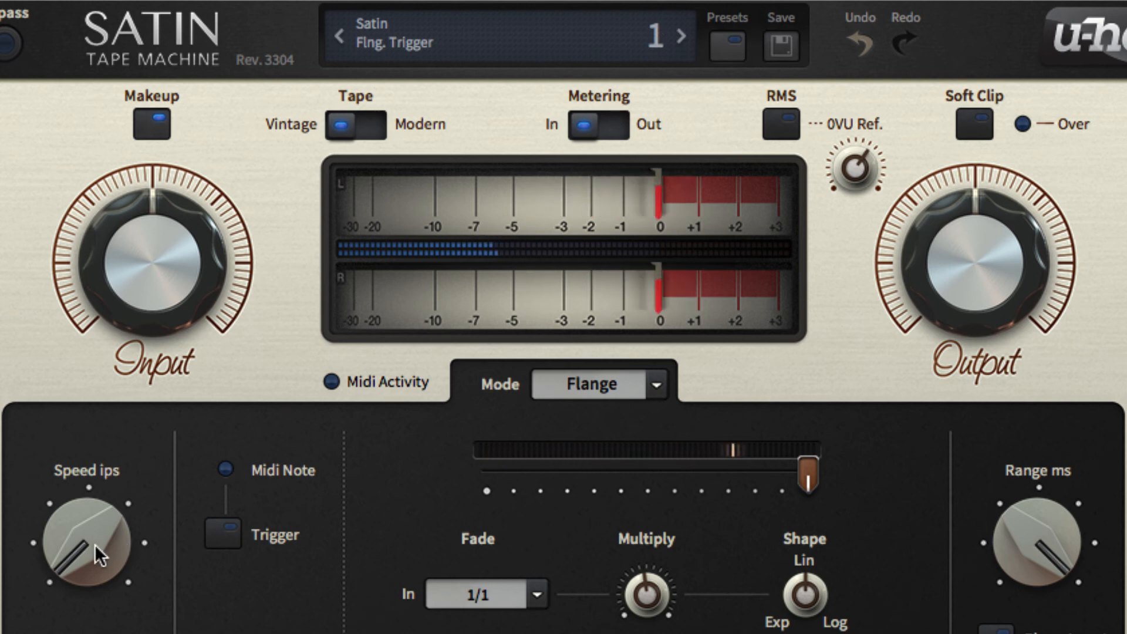
Step: Compare triggered flanging at tape speeds of 30.0 ips and 1.87 ips with and without Phase Invert, ending at 1.87 ips
drag(94, 544, 114, 244)
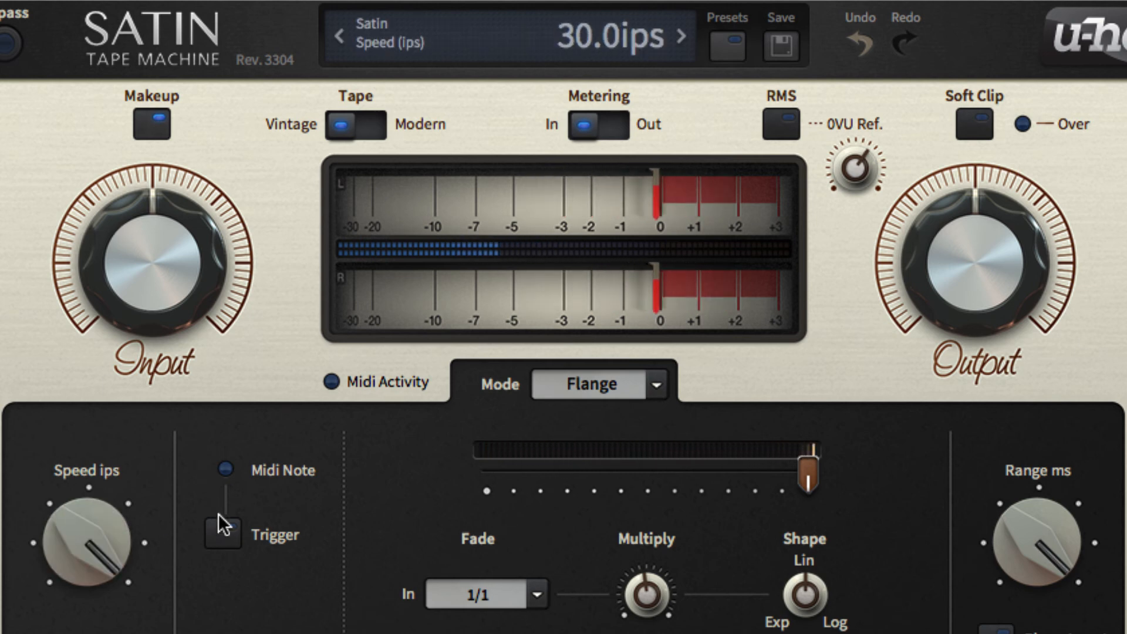
click(222, 531)
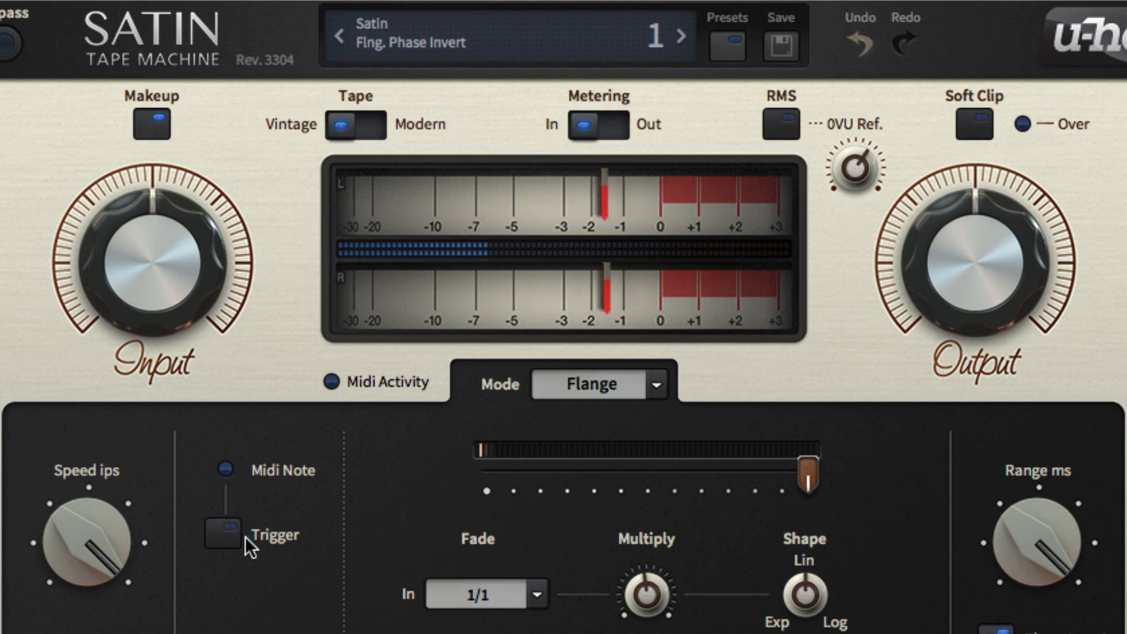
drag(101, 521, 116, 633)
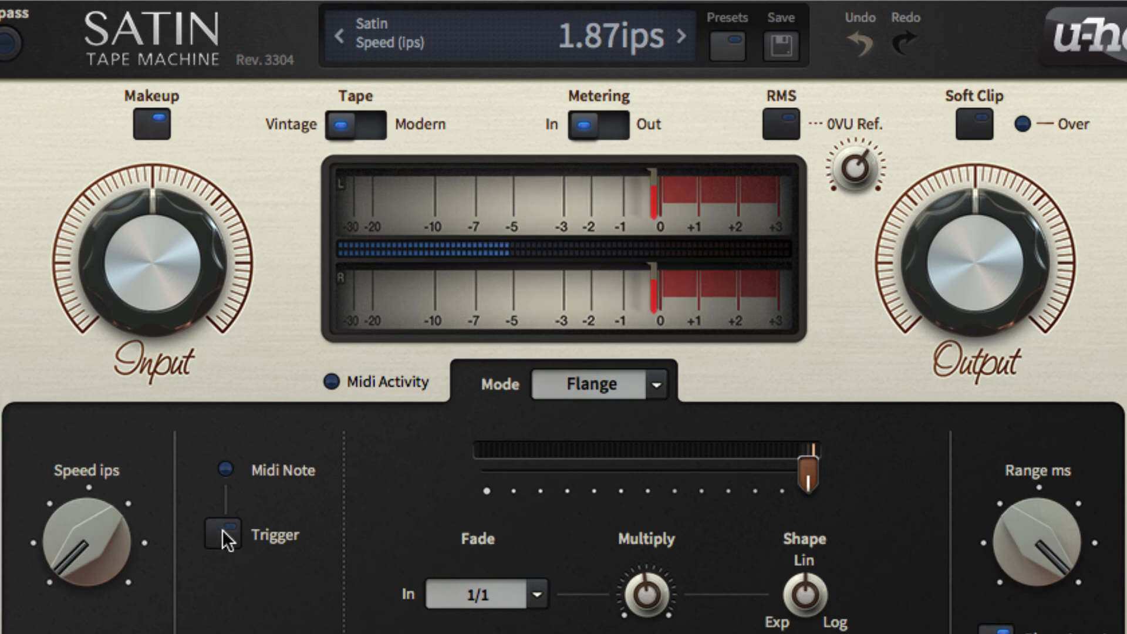
drag(100, 548, 280, 288)
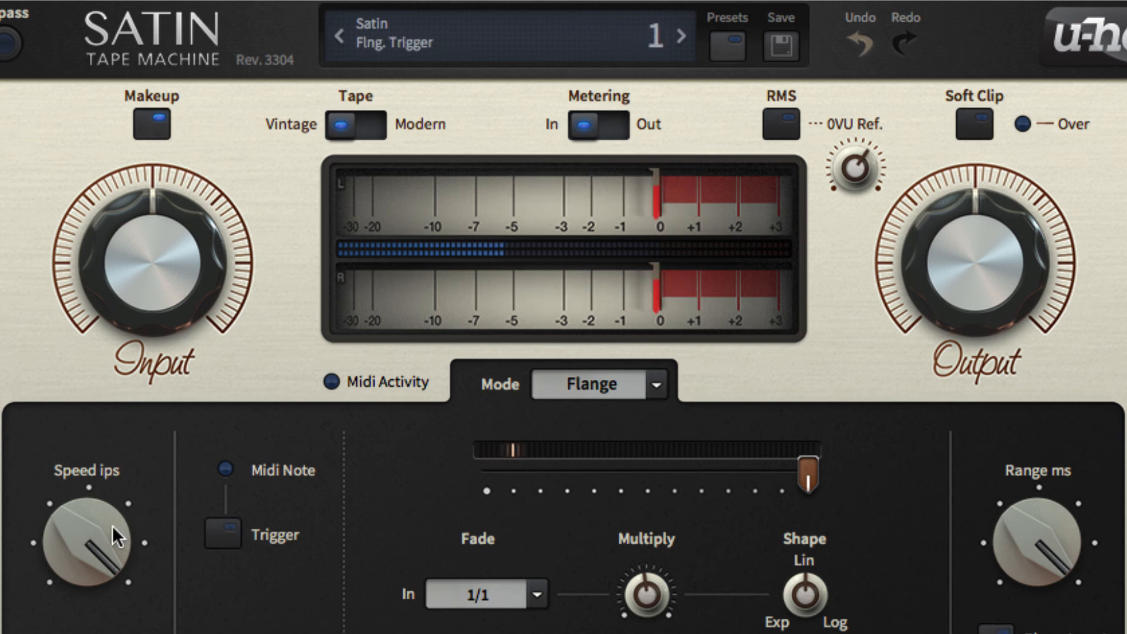
drag(112, 526, 111, 633)
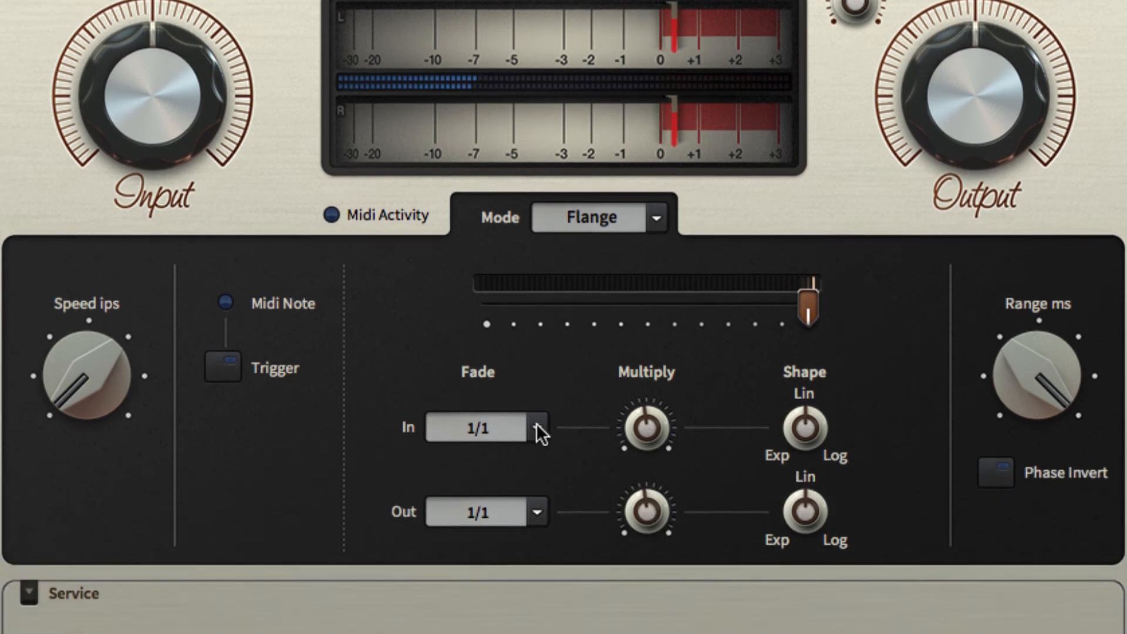
Step: Set both the fade-in and fade-out times to 2/1
click(536, 427)
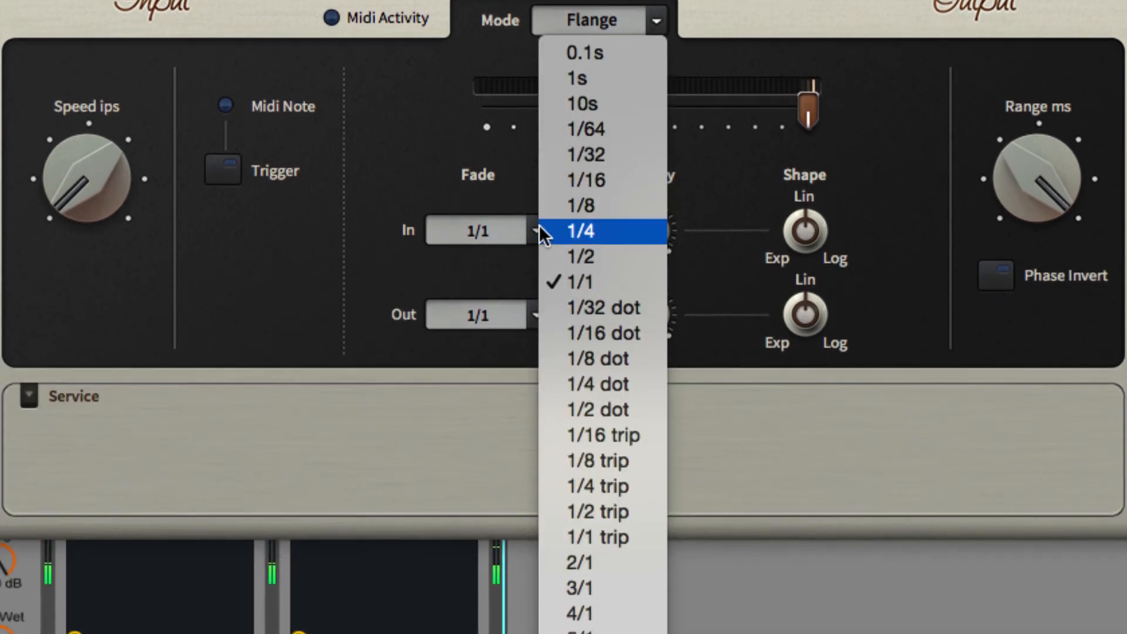
click(621, 559)
click(533, 316)
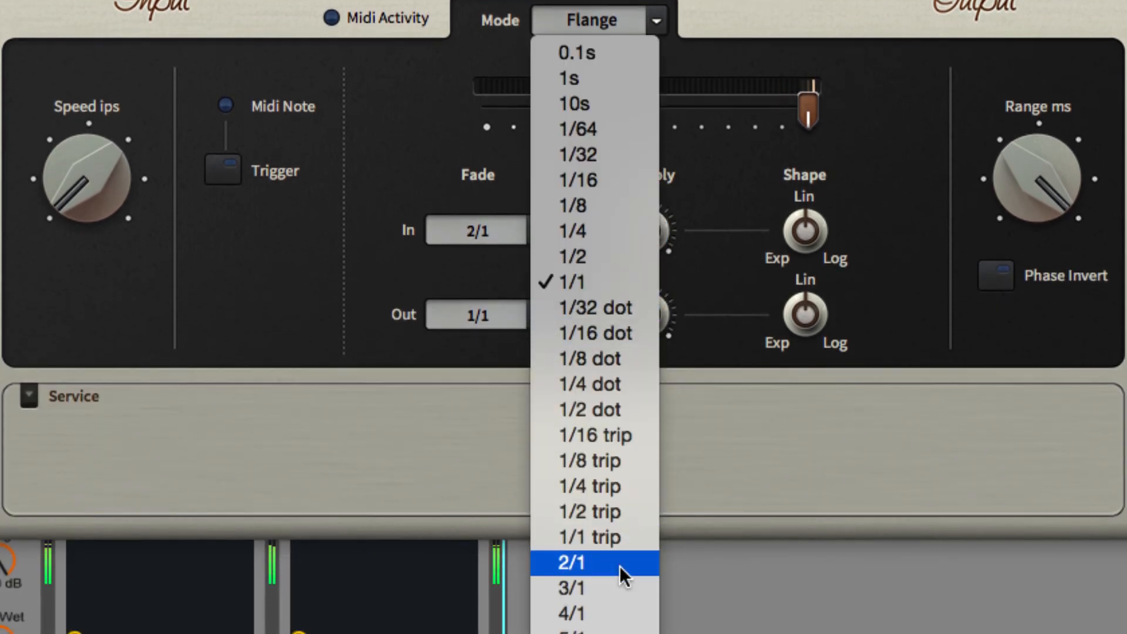
click(621, 565)
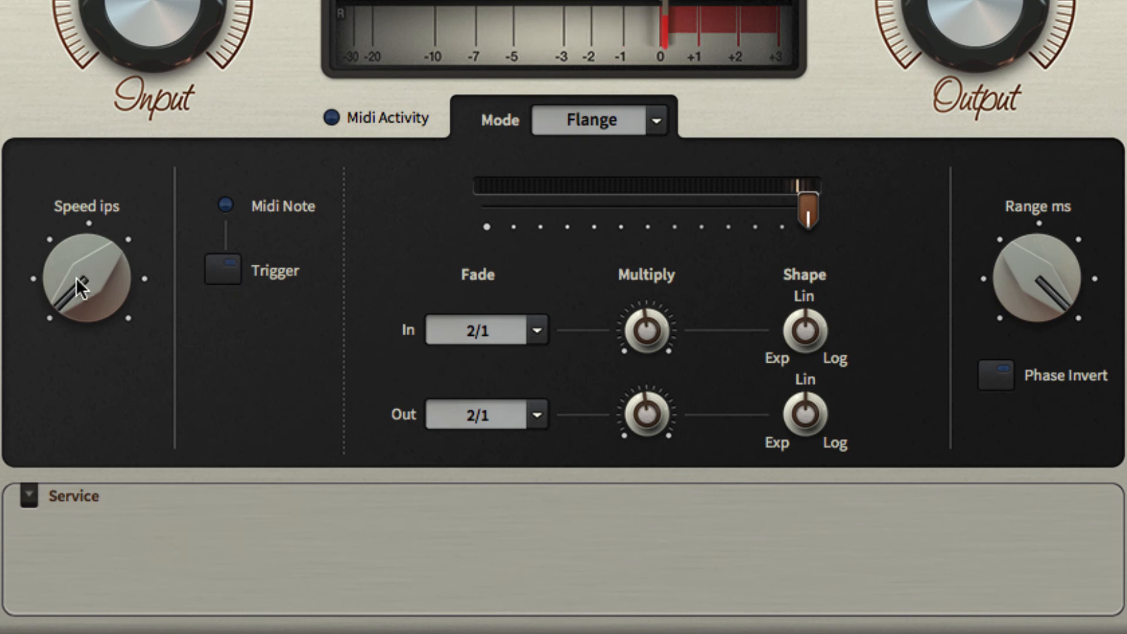
Step: Expand the Service section and reset the tape speed to its default near the centre
drag(76, 277, 113, 296)
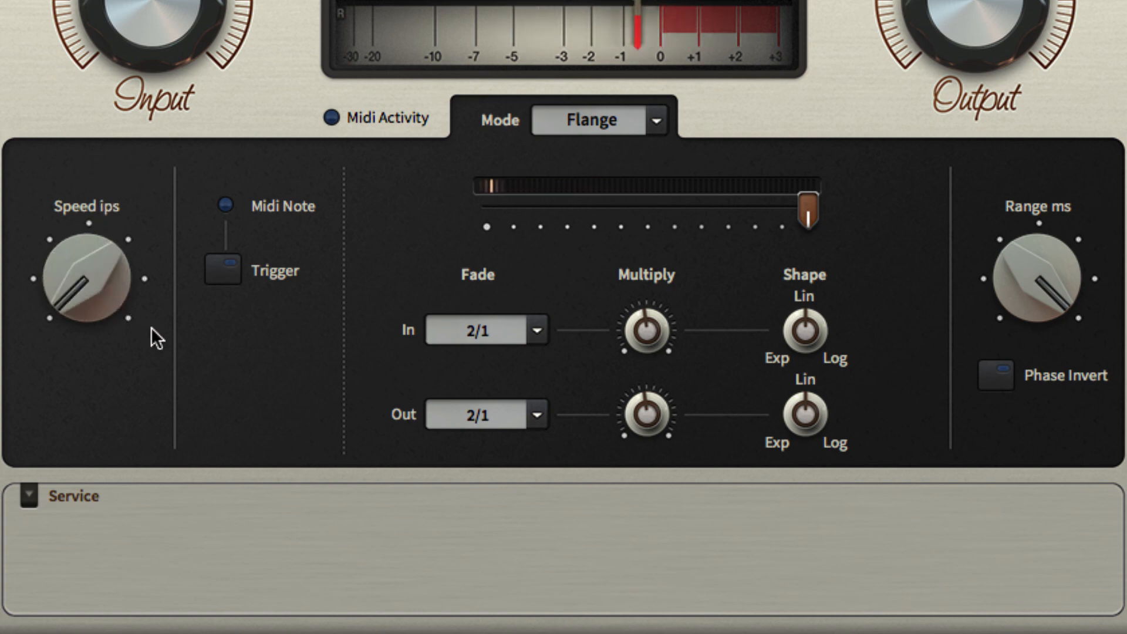
click(28, 496)
double_click(100, 290)
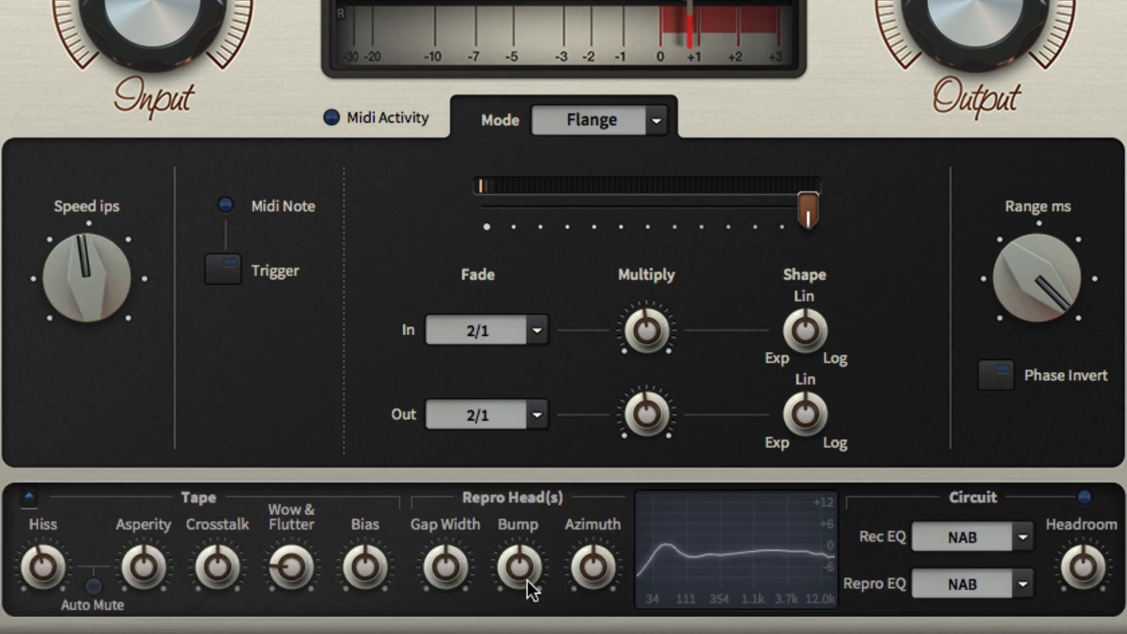
Step: Shape the flanged tone by raising the Bump, reducing the Range to just above centre, and lowering Azimuth and Asperity
drag(517, 551, 525, 509)
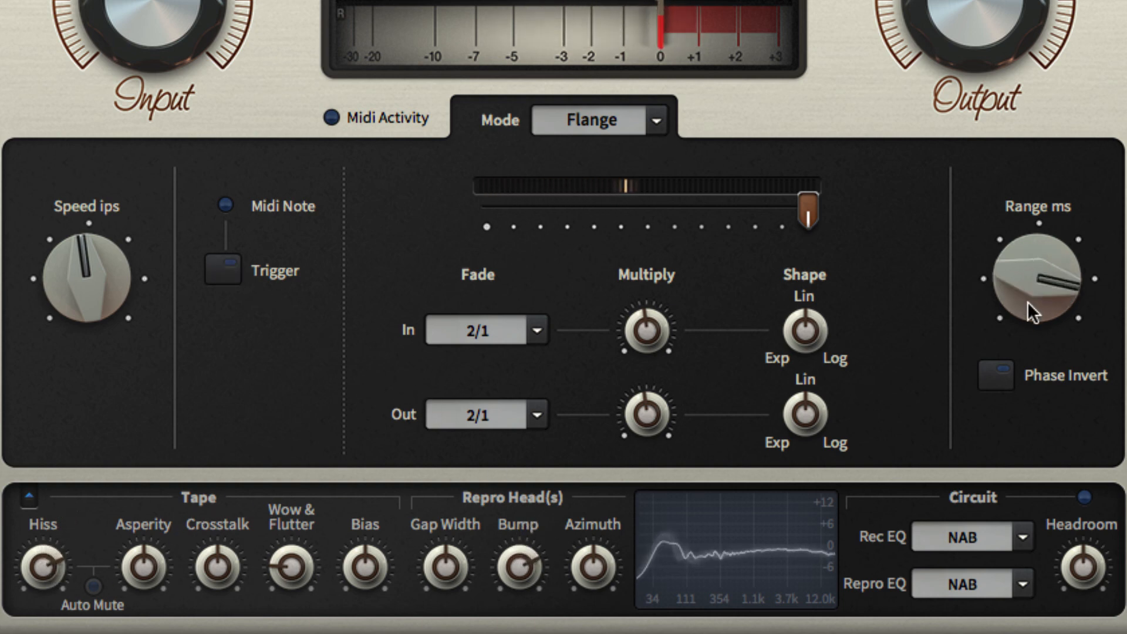
drag(1028, 301, 1028, 337)
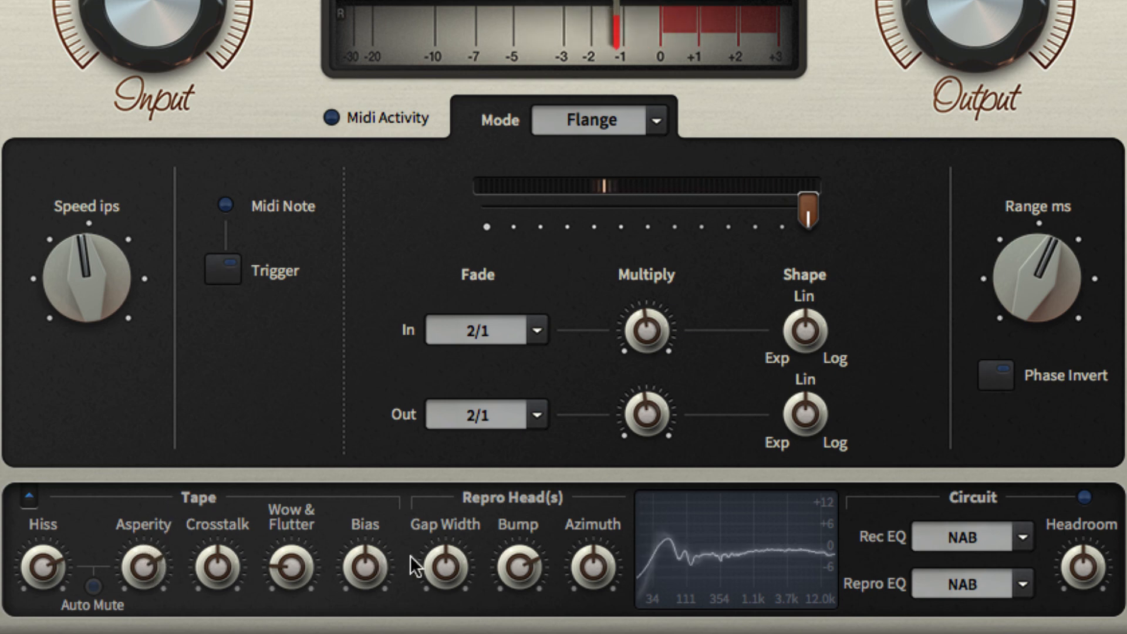
drag(581, 566, 577, 606)
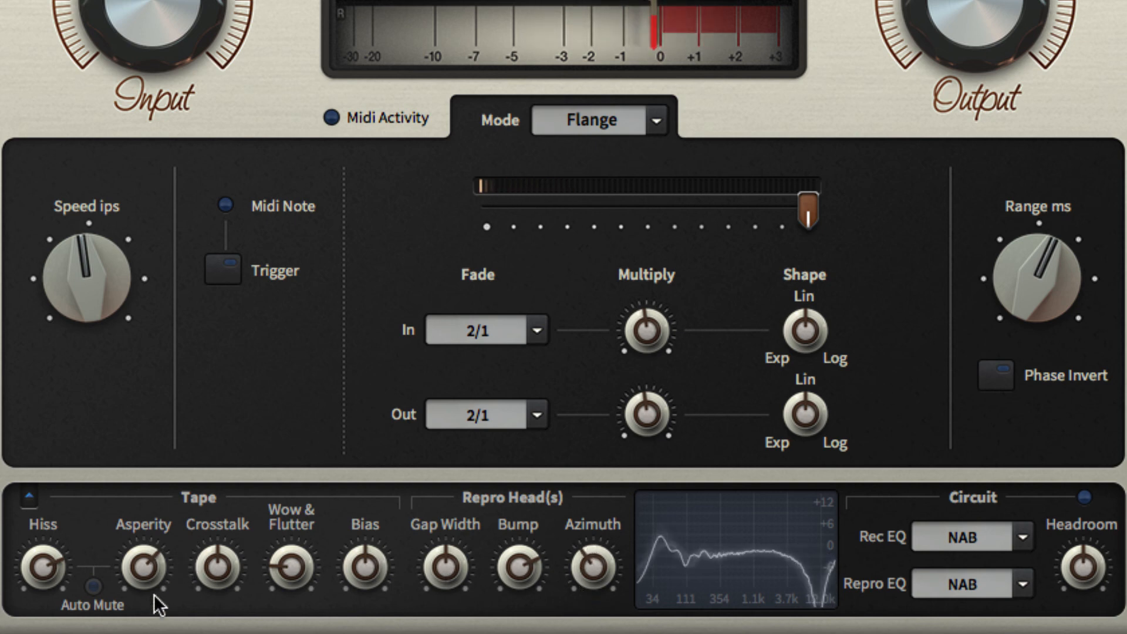
drag(154, 595, 154, 633)
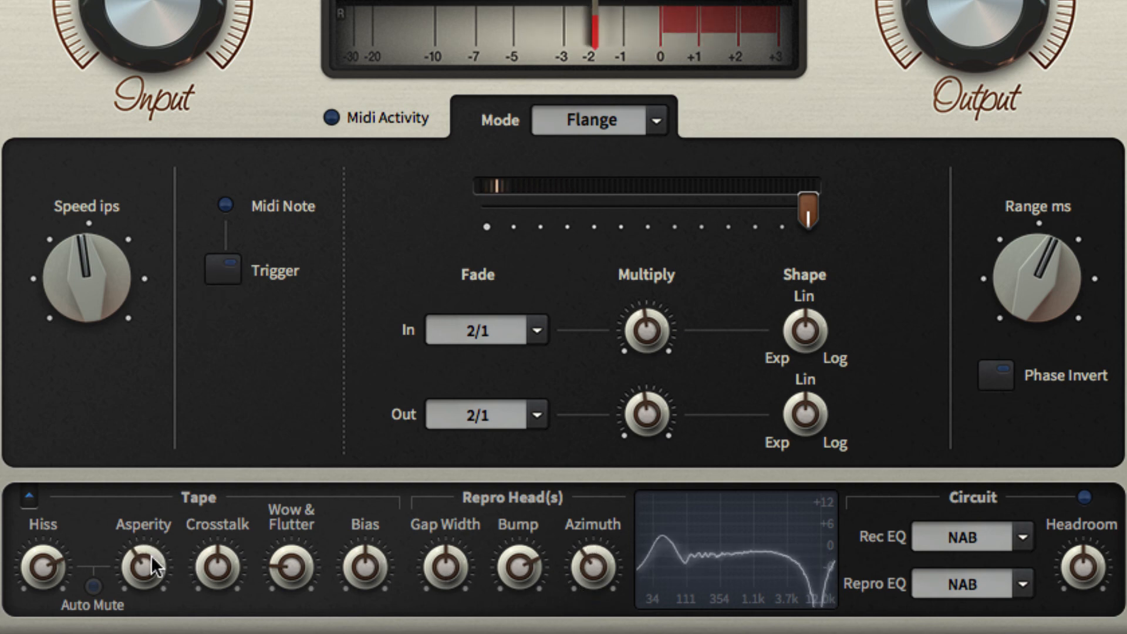